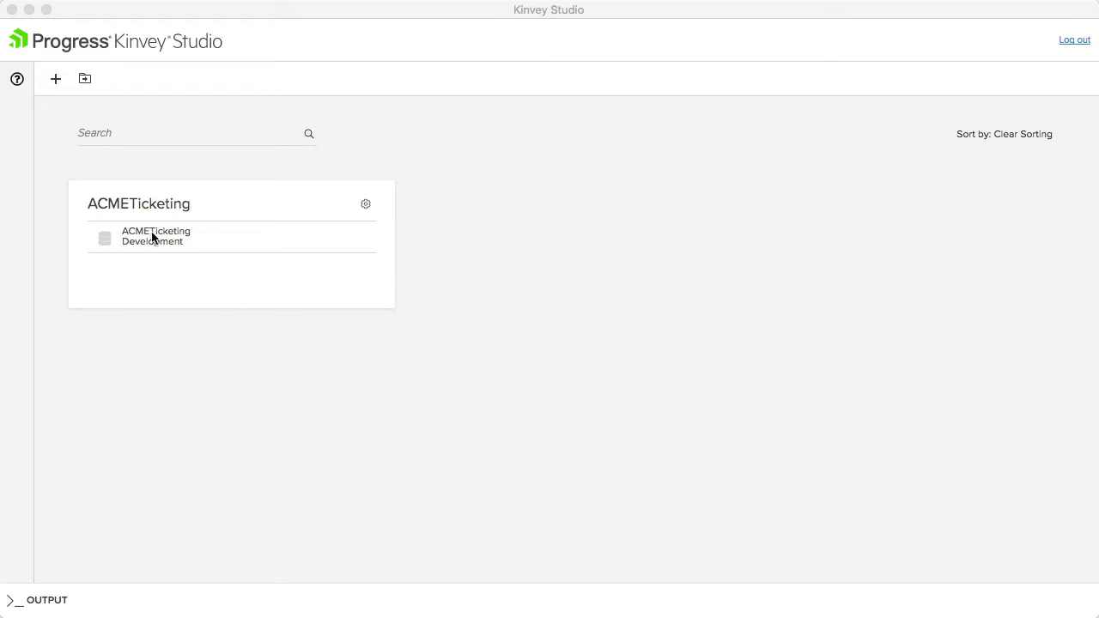
pyautogui.click(57, 99)
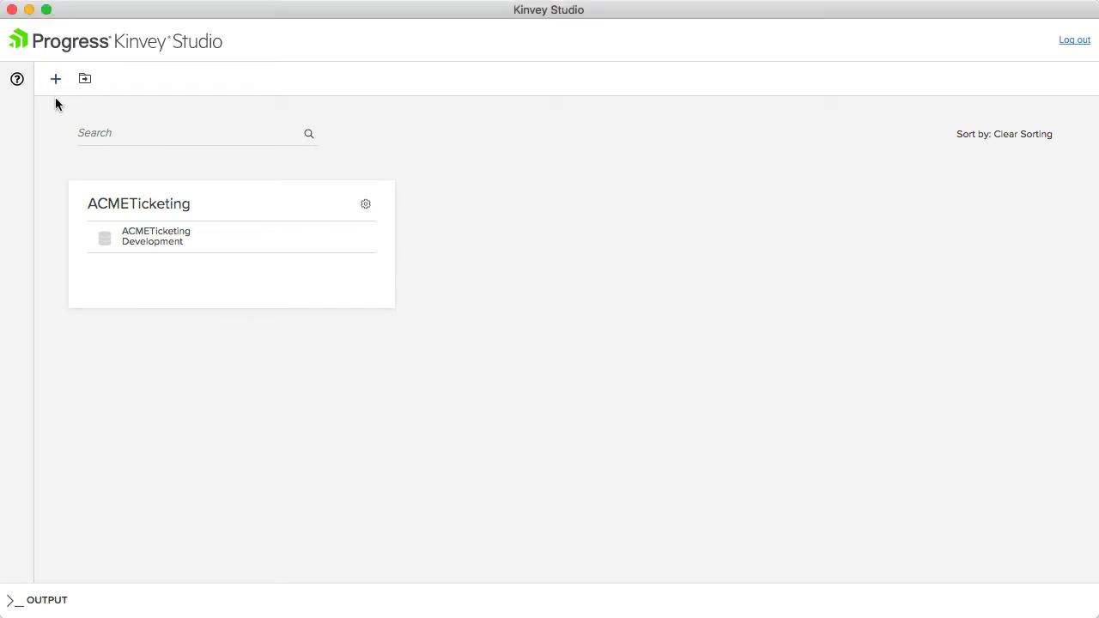
pyautogui.click(53, 83)
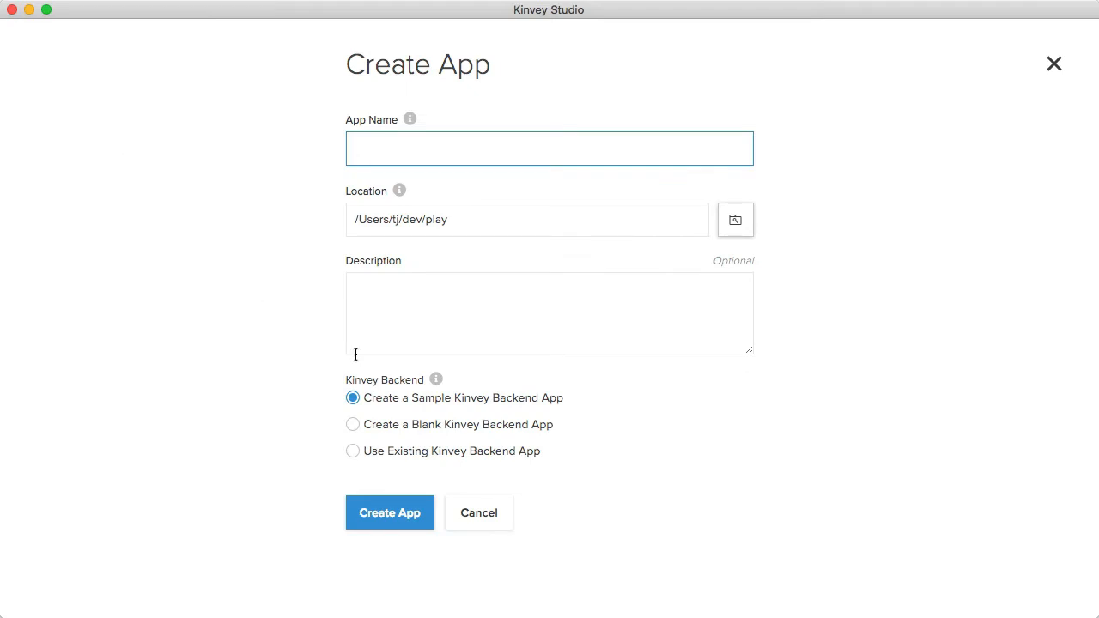
pyautogui.click(443, 453)
pyautogui.scroll(-1, 515, 493)
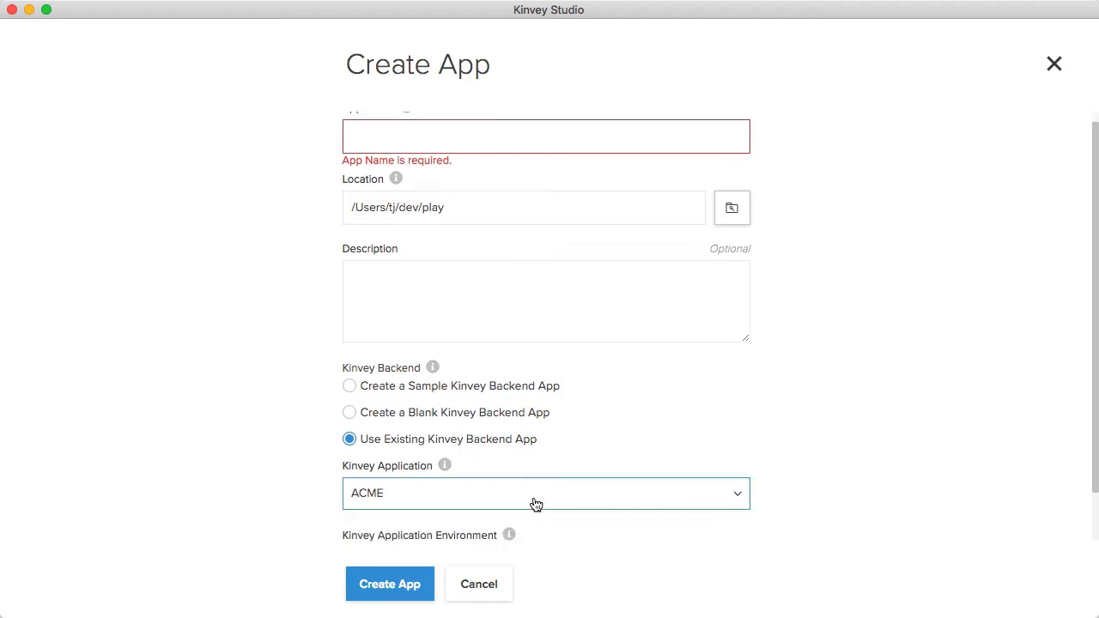
pyautogui.click(526, 496)
pyautogui.click(543, 504)
pyautogui.click(468, 581)
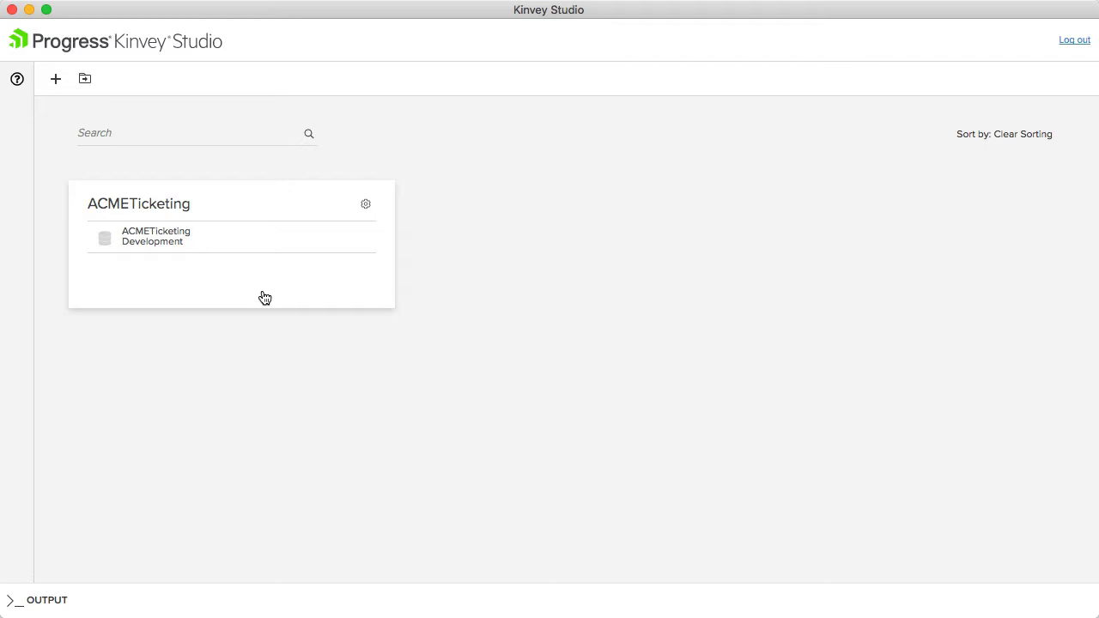
# - Open the ACMETicketing app's Tickets module and add a web Data Grid view named Manage
pyautogui.click(160, 209)
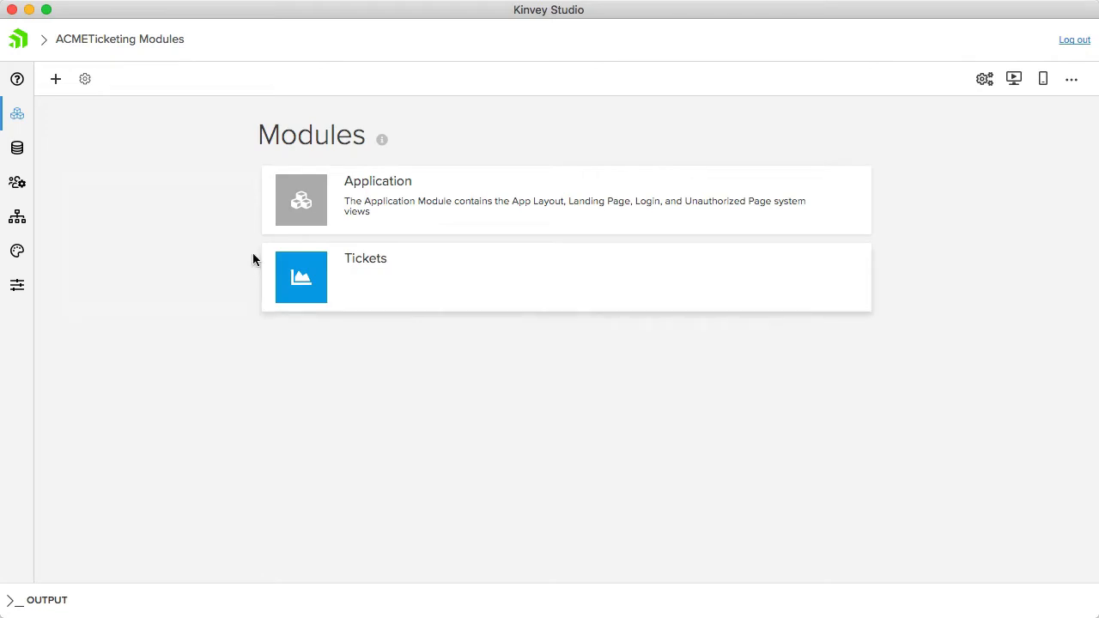
pyautogui.click(373, 267)
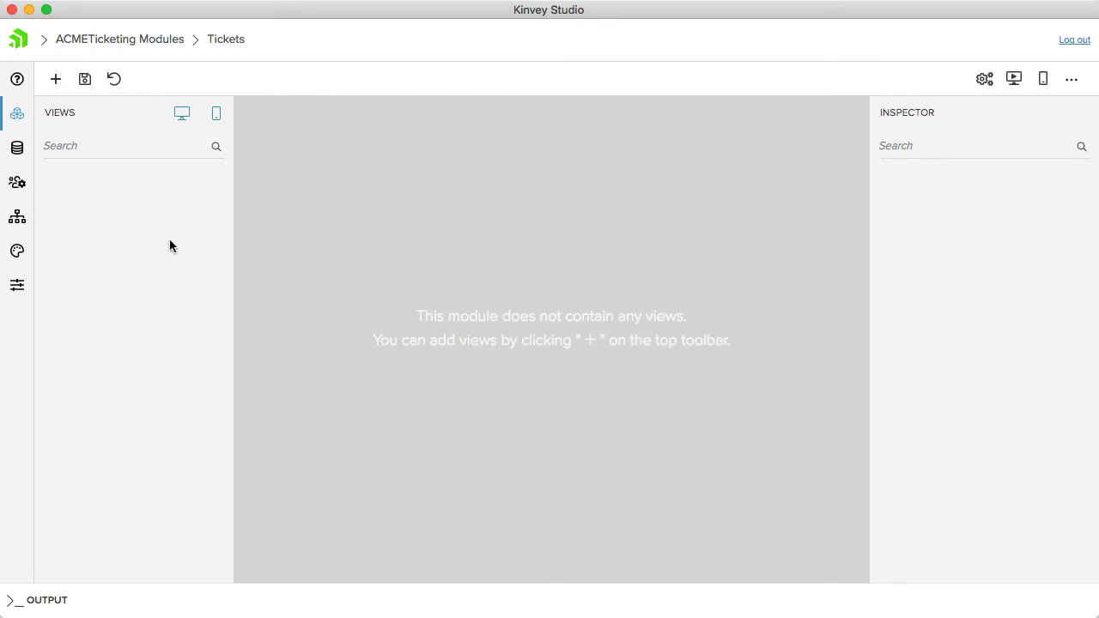
pyautogui.click(54, 80)
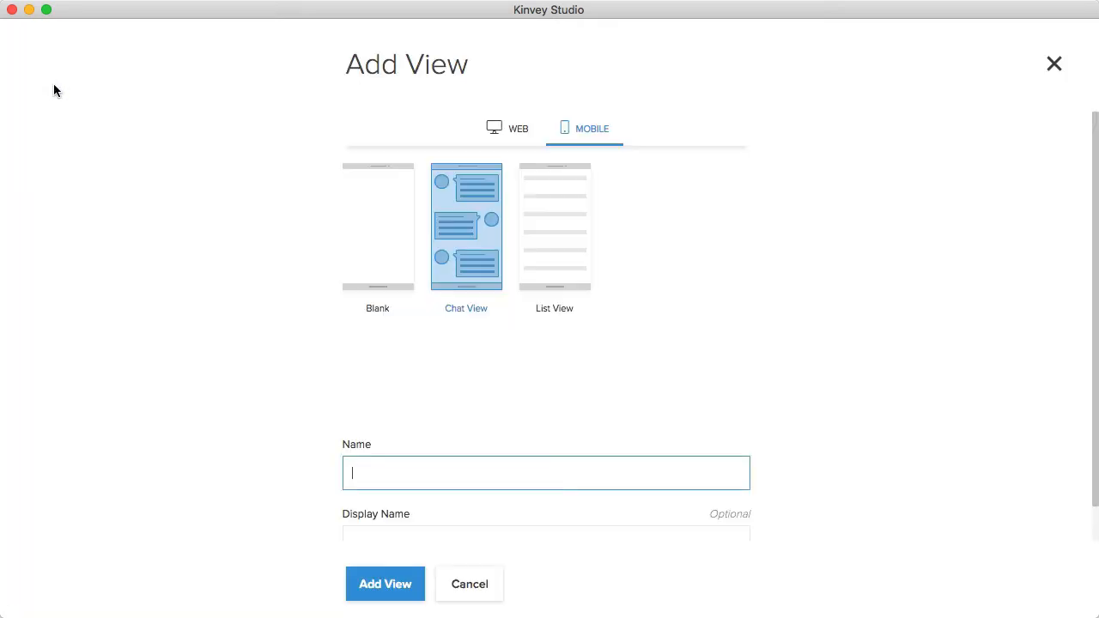
pyautogui.click(497, 127)
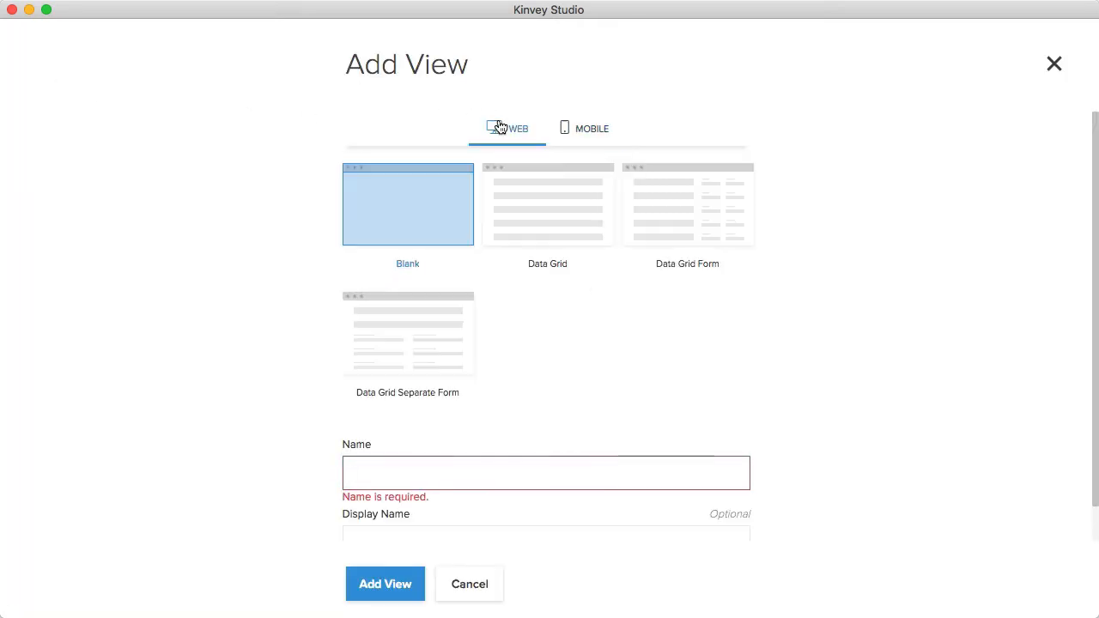
pyautogui.click(540, 218)
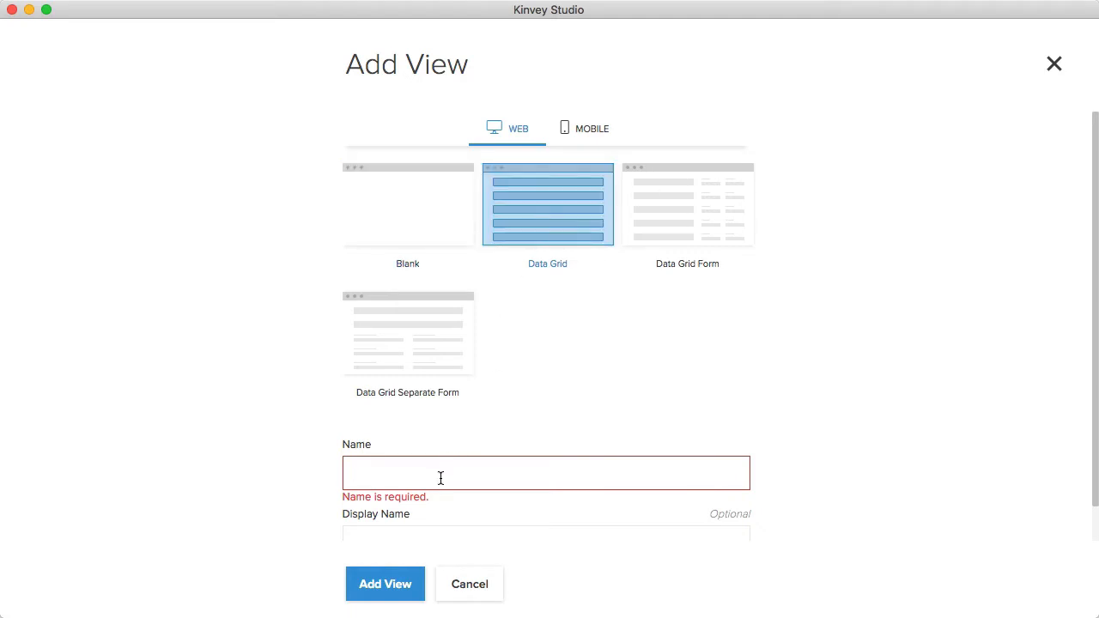
pyautogui.write('Manage')
pyautogui.scroll(-1, 637, 421)
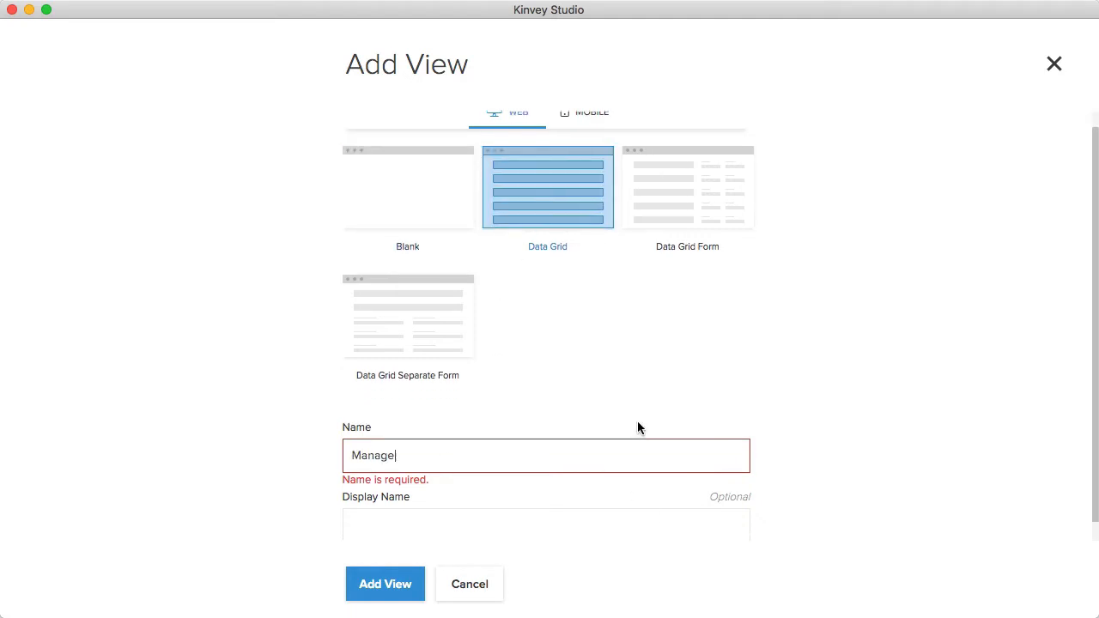
pyautogui.click(400, 584)
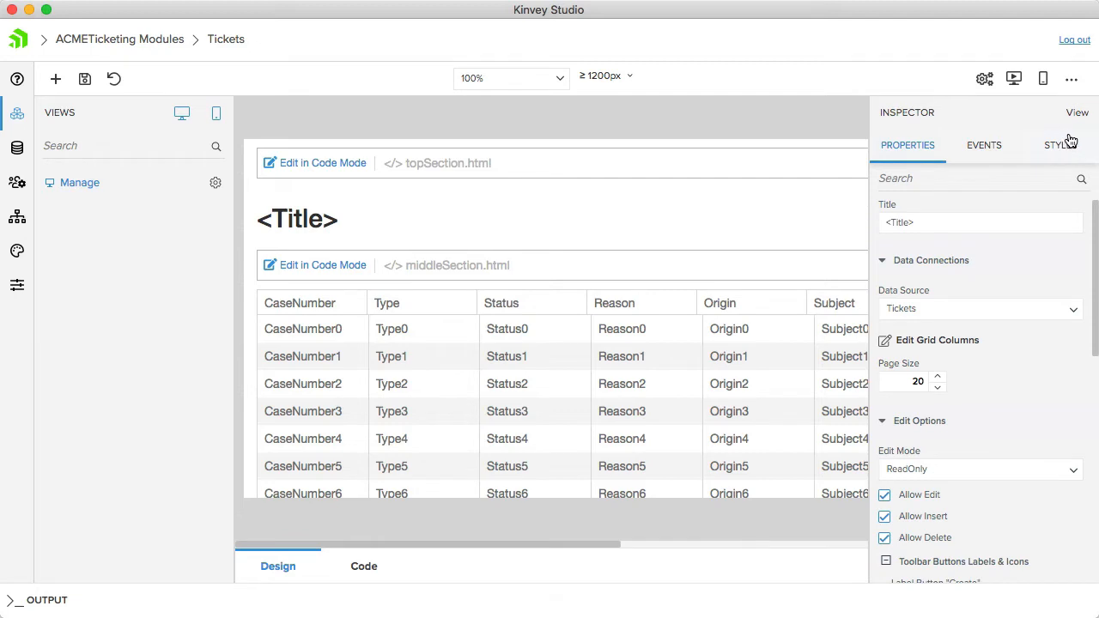
# - Set the title of the Manage view to "Manage Tickets"
pyautogui.moveTo(959, 222); pyautogui.dragTo(858, 217)
pyautogui.write('Manage Tickets')
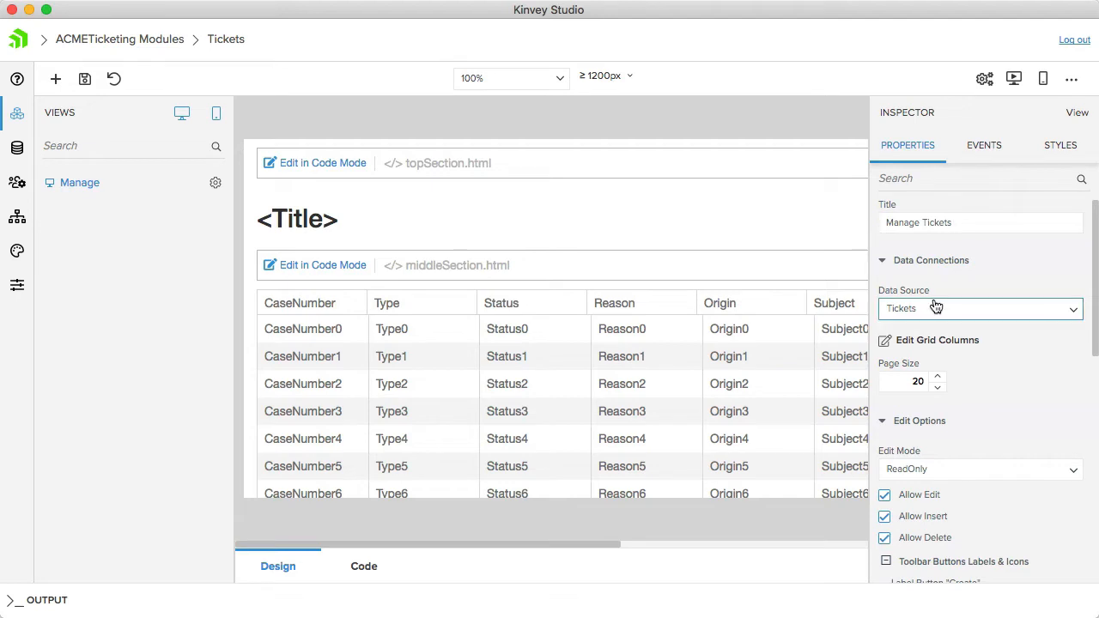
# - Set the grid's edit mode to Inline in the Manage view's edit options
pyautogui.scroll(-3, 902, 303)
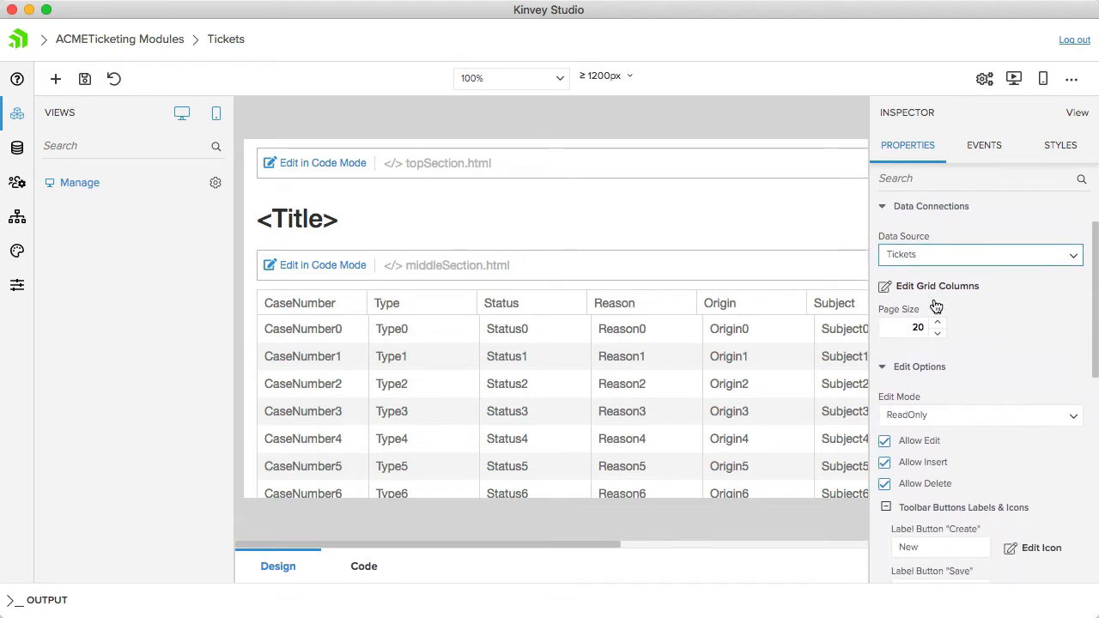
pyautogui.click(957, 410)
pyautogui.scroll(-1, 931, 473)
pyautogui.click(936, 406)
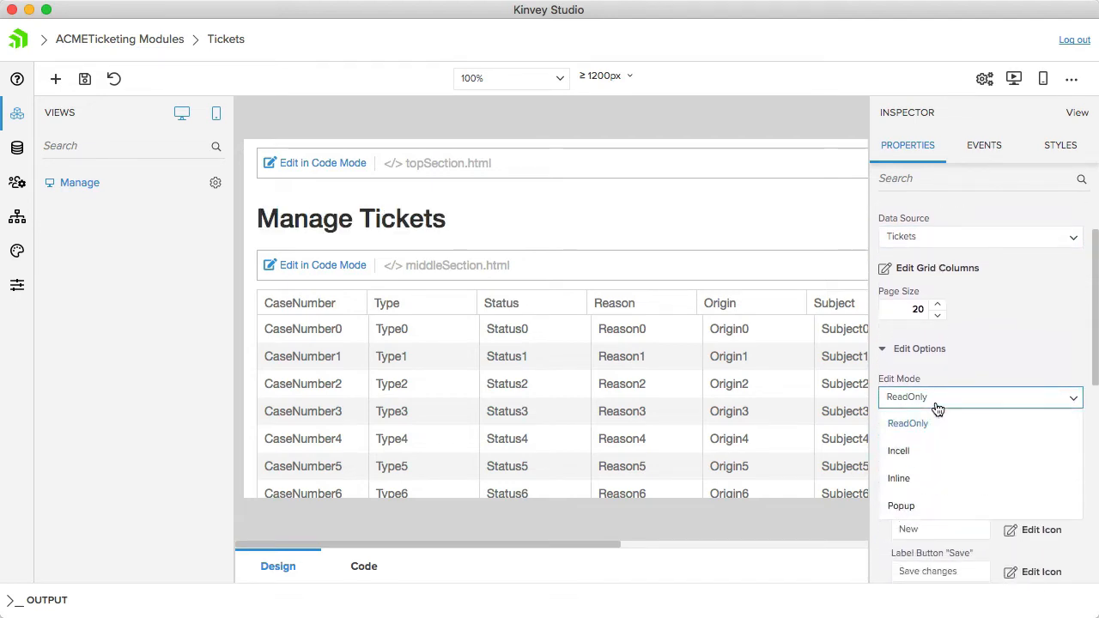
pyautogui.click(916, 480)
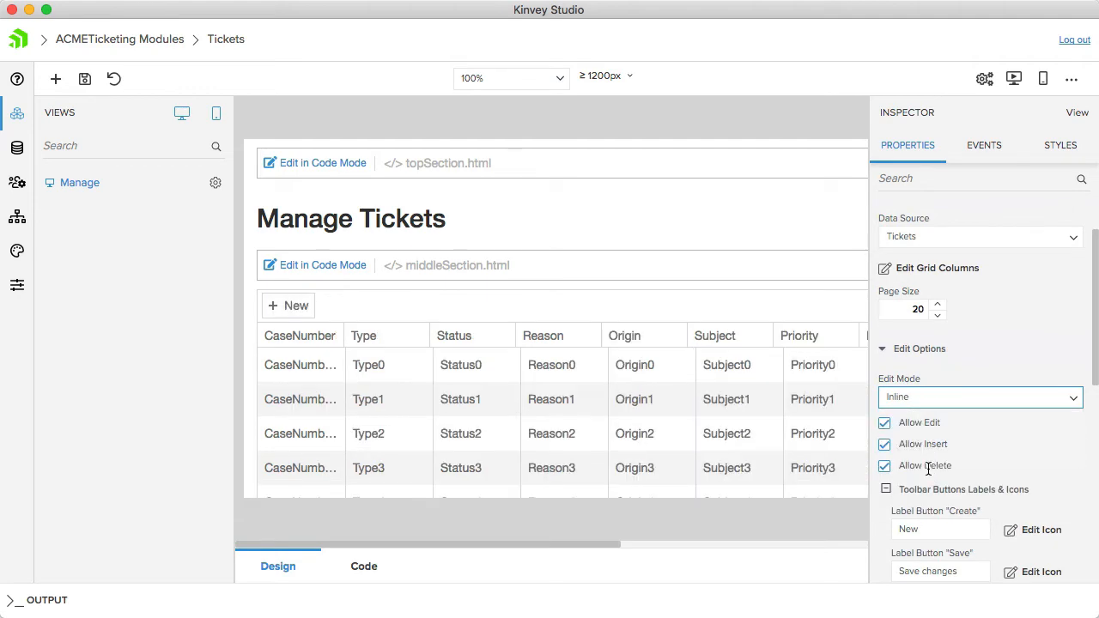
# - Exclude the _id column from the ticket grid and save the column configuration
pyautogui.click(936, 268)
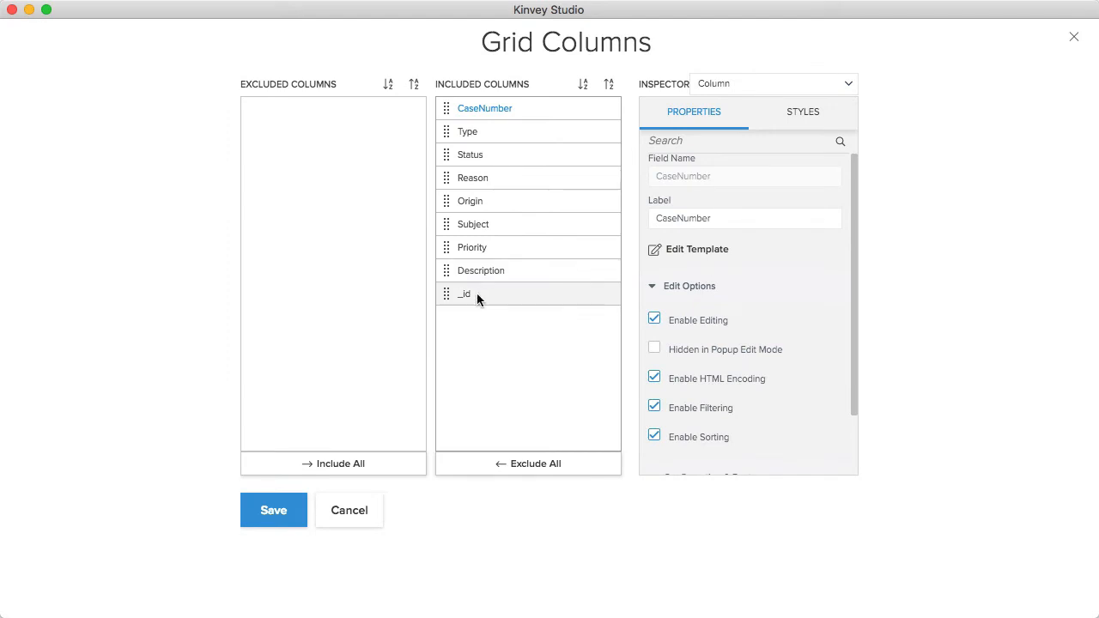
pyautogui.moveTo(477, 295); pyautogui.dragTo(324, 125)
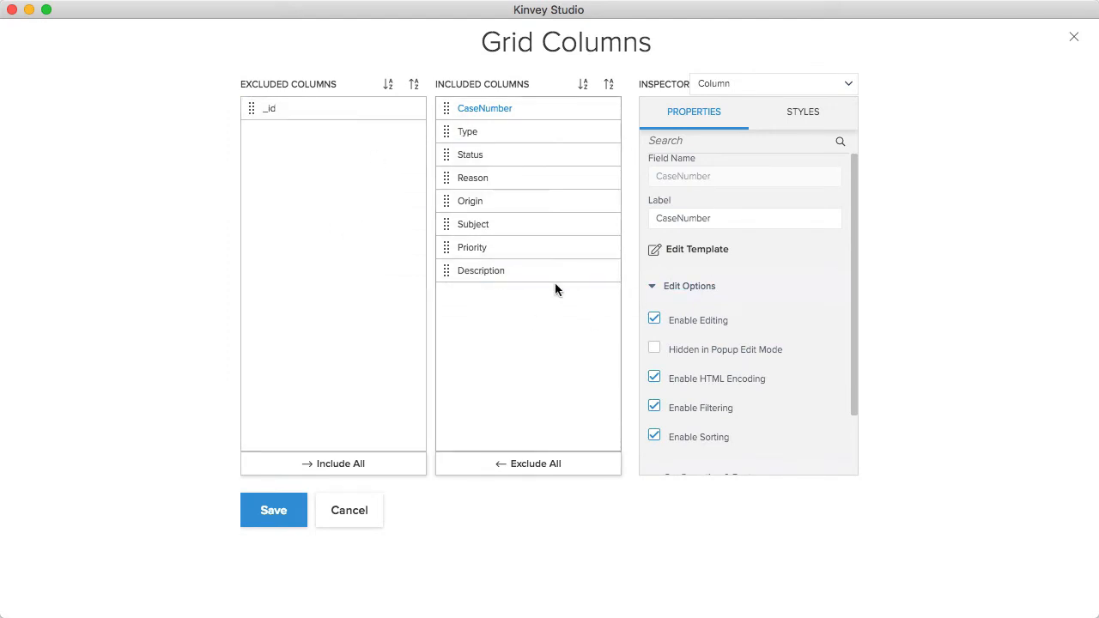
pyautogui.click(280, 513)
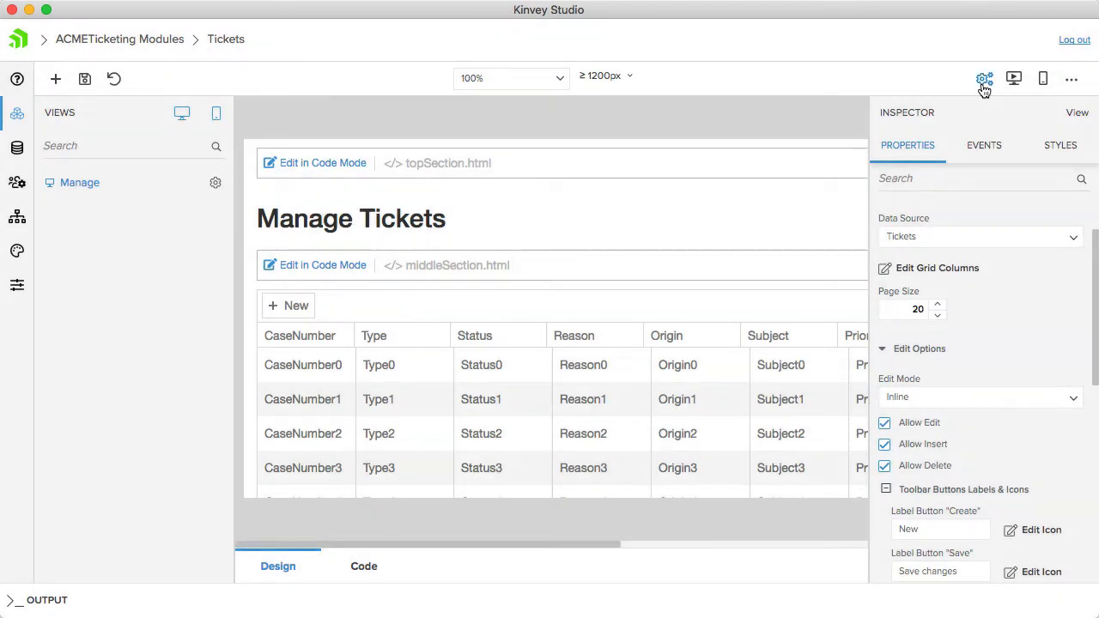
# - Run the web version of the app and open its authentication configuration
pyautogui.click(1013, 81)
pyautogui.click(13, 188)
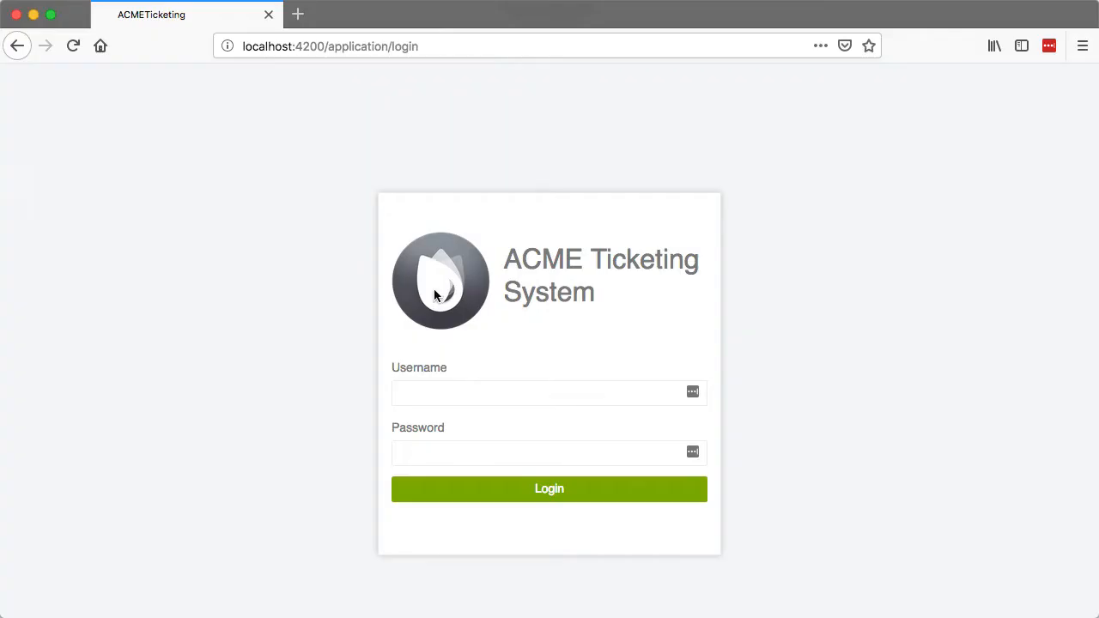
# - In the browser, log in to the ACME Ticketing System with the username and account password
pyautogui.click(434, 392)
pyautogui.write('admin')
pyautogui.press('Tab')
pyautogui.write('admin')
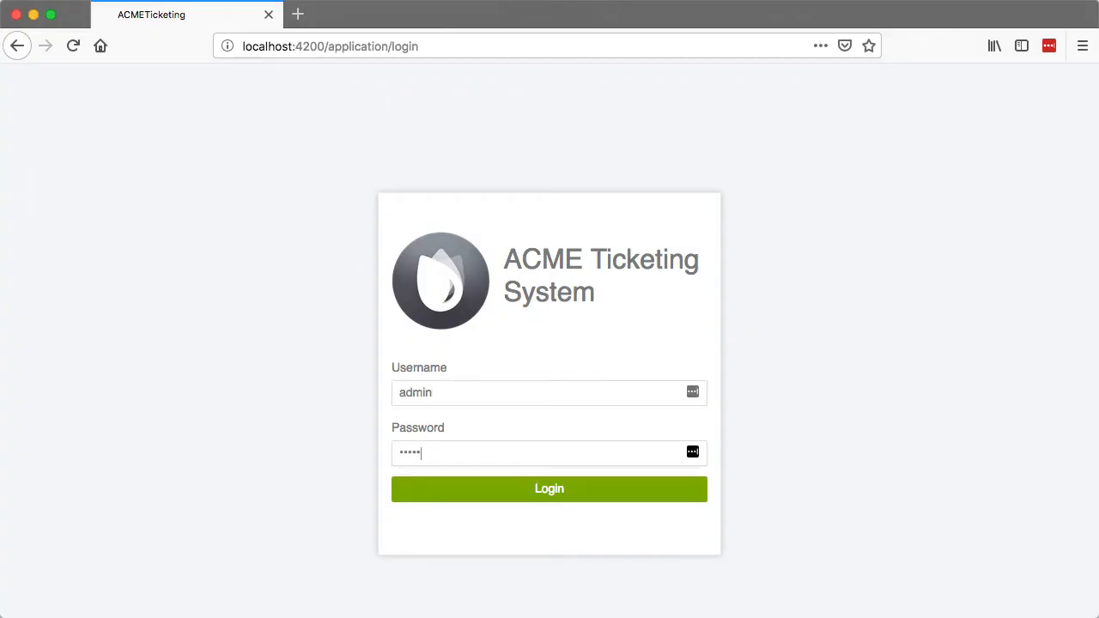
pyautogui.click(502, 497)
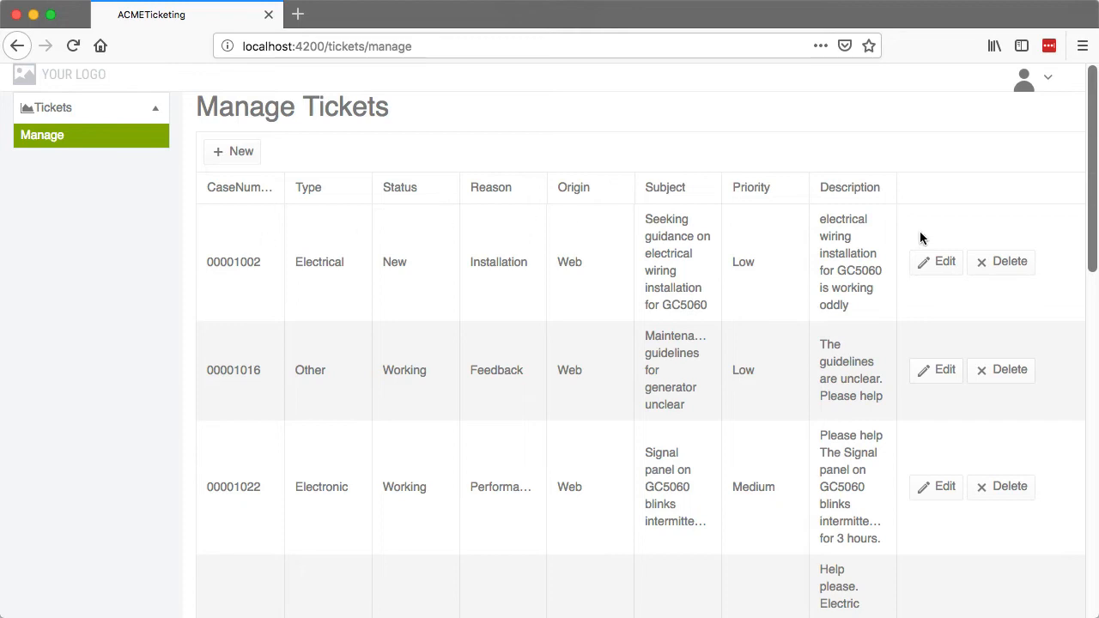
# - Try out inline editing on the first ticket and the blank new-ticket row, discarding both without saving
pyautogui.click(929, 262)
pyautogui.click(1020, 229)
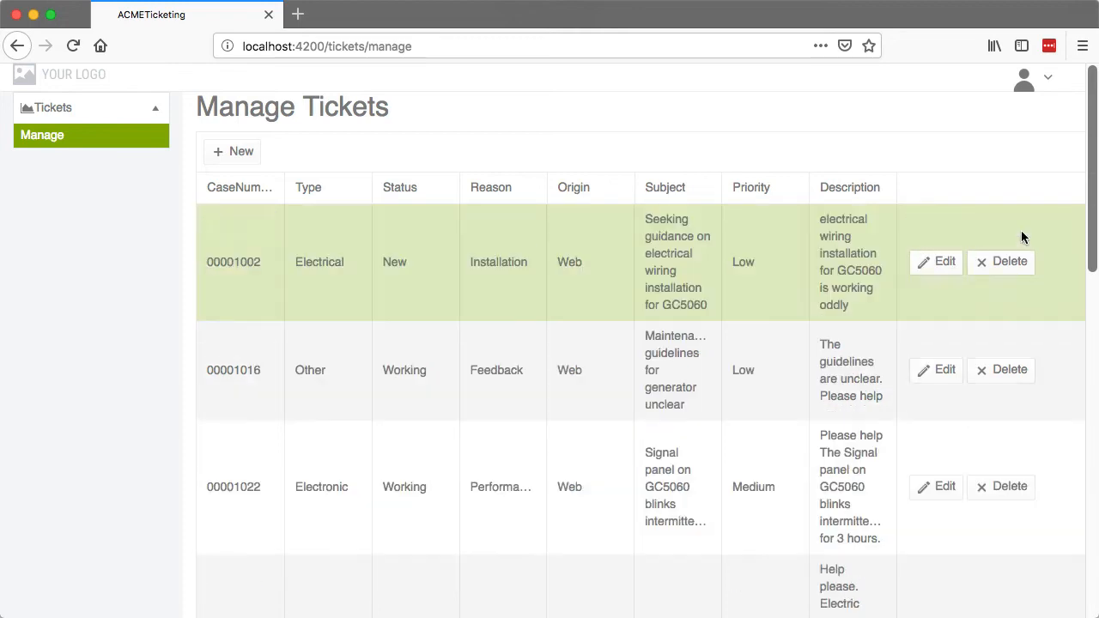
pyautogui.click(246, 159)
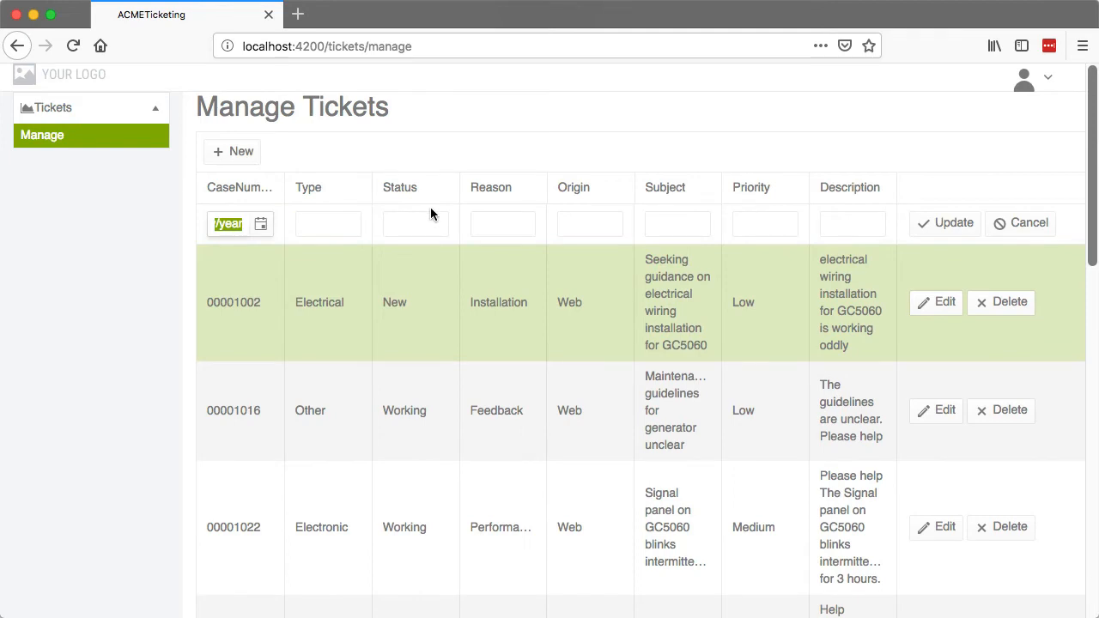
pyautogui.click(1022, 232)
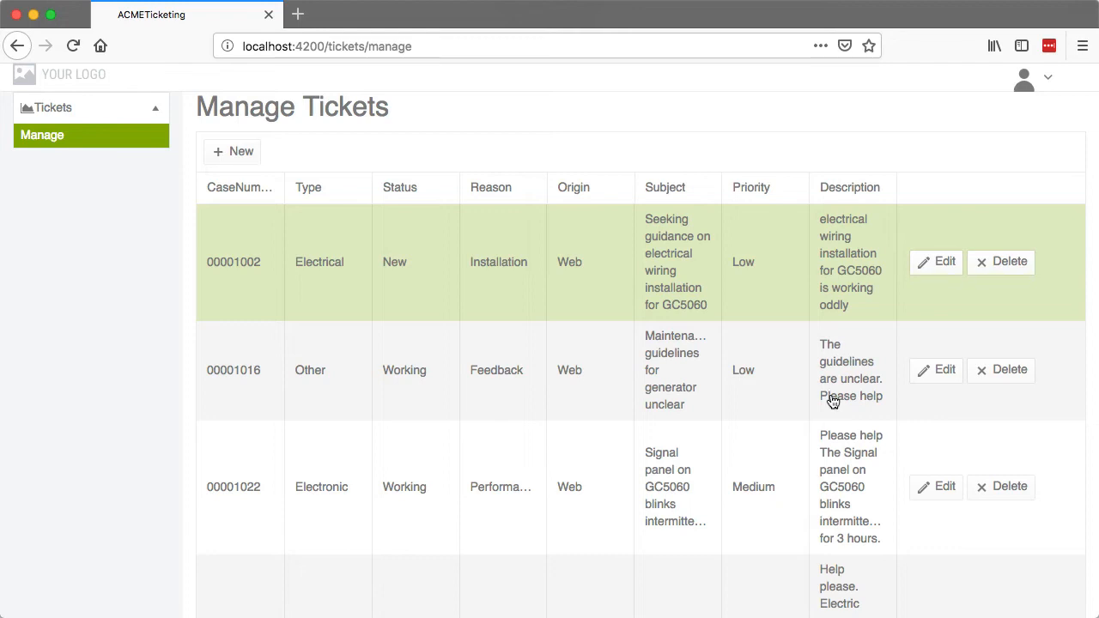
# - Switch back to Kinvey Studio and reopen the Tickets module
pyautogui.press('super+Tab')
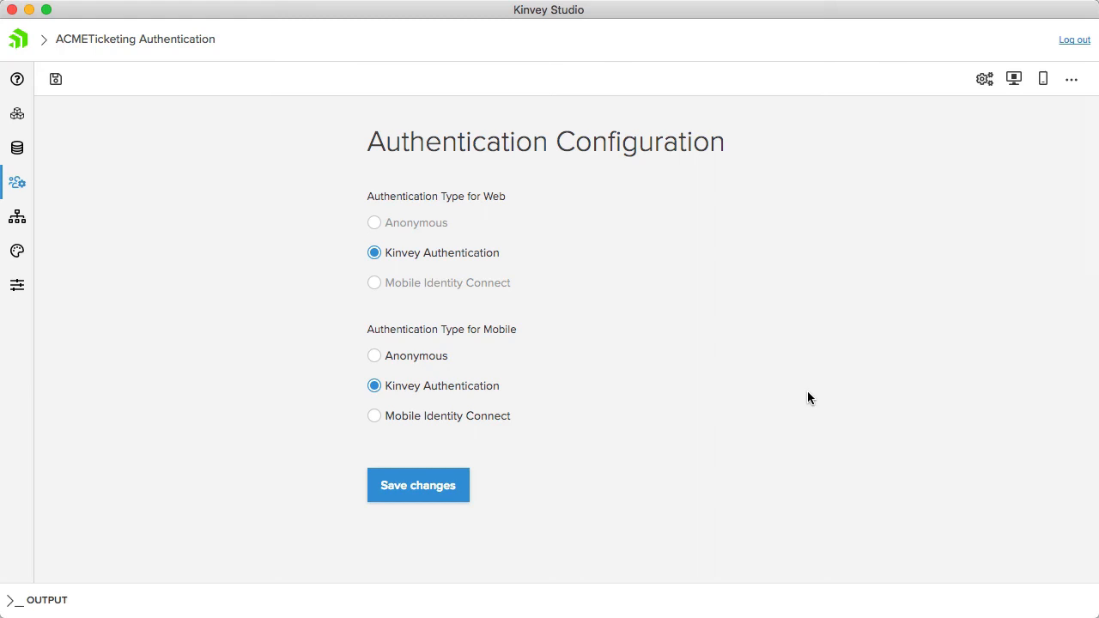
pyautogui.click(16, 113)
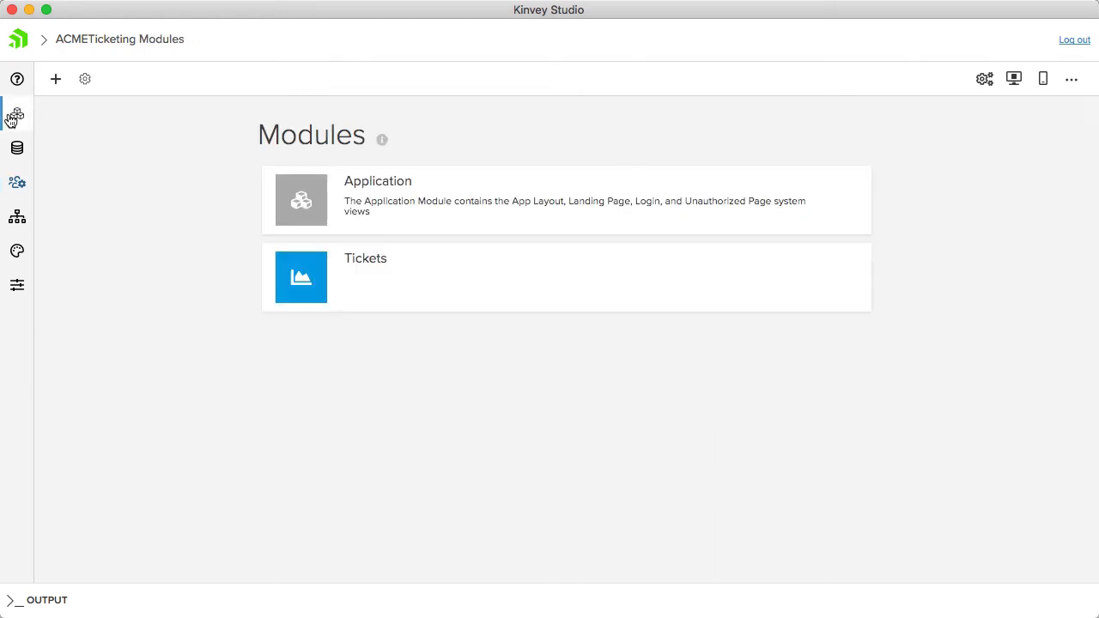
pyautogui.click(359, 261)
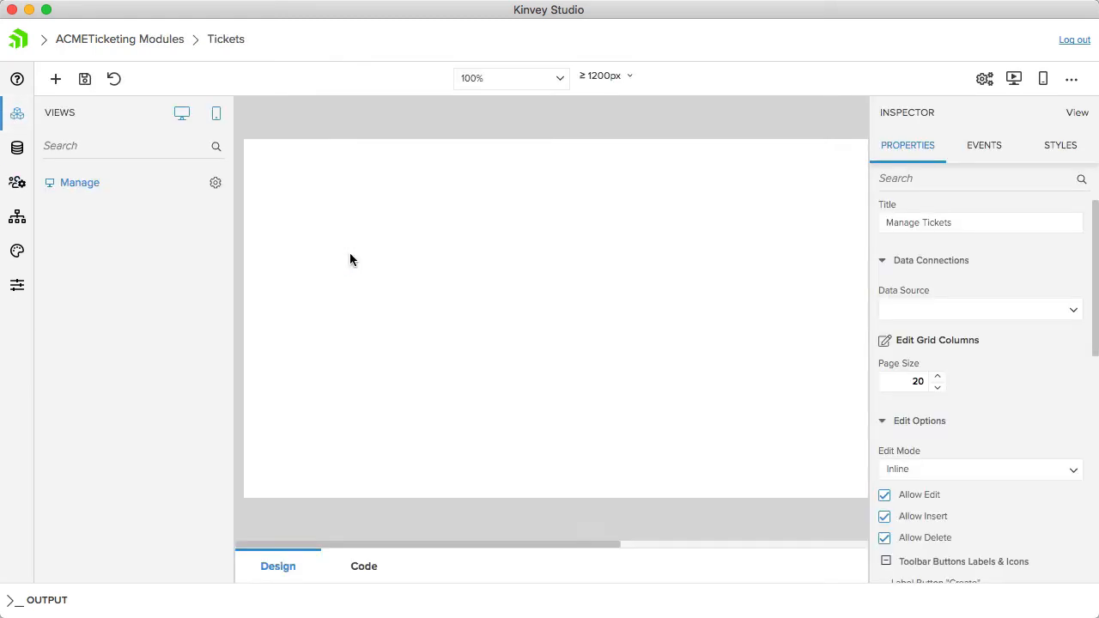
# - Add a mobile view named Chat to the Tickets module, based on the Chat View template
pyautogui.click(54, 78)
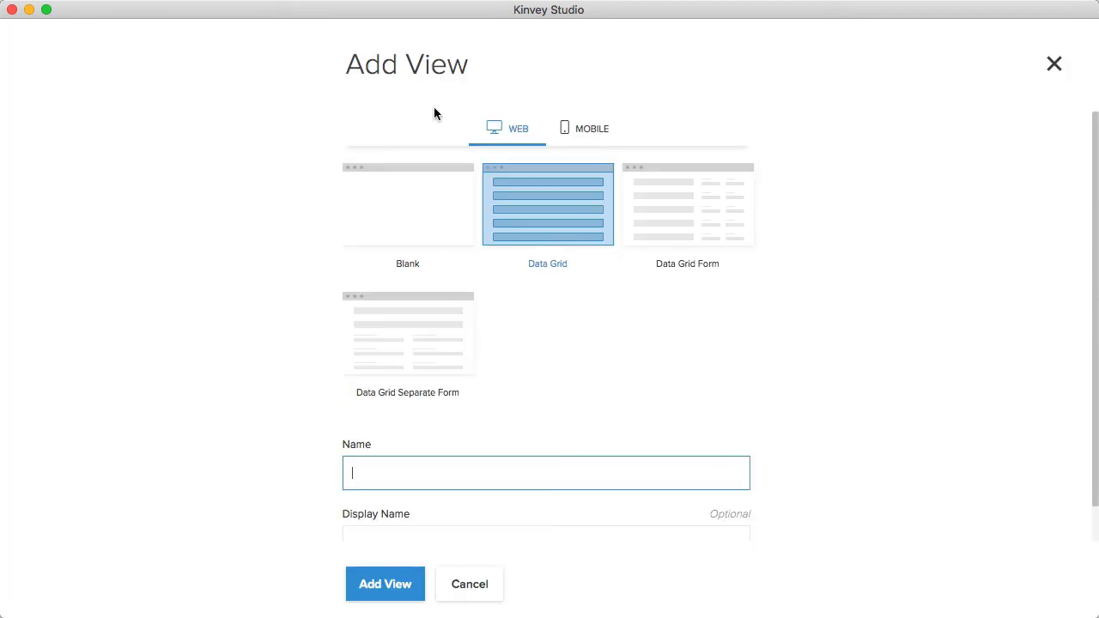
pyautogui.click(595, 139)
pyautogui.click(595, 139)
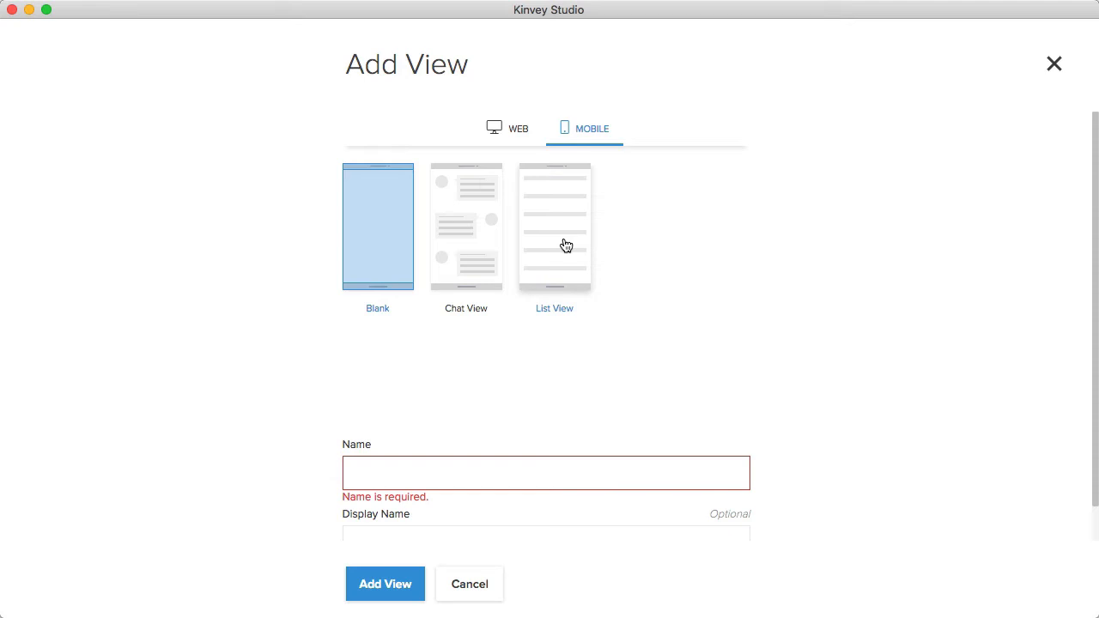
pyautogui.click(471, 250)
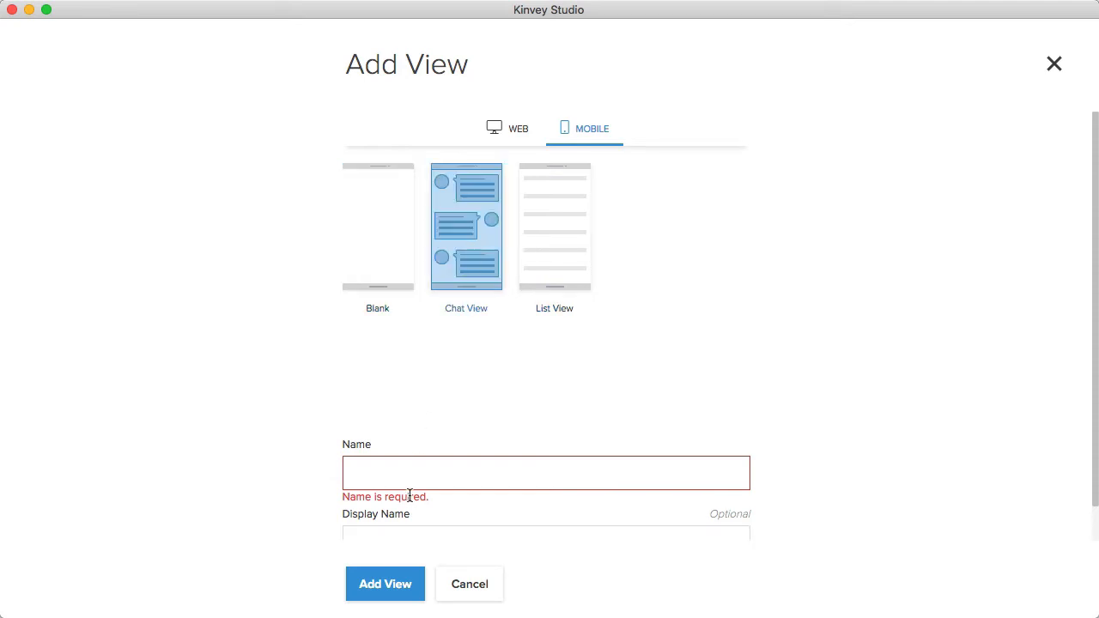
pyautogui.click(411, 484)
pyautogui.write('Chat')
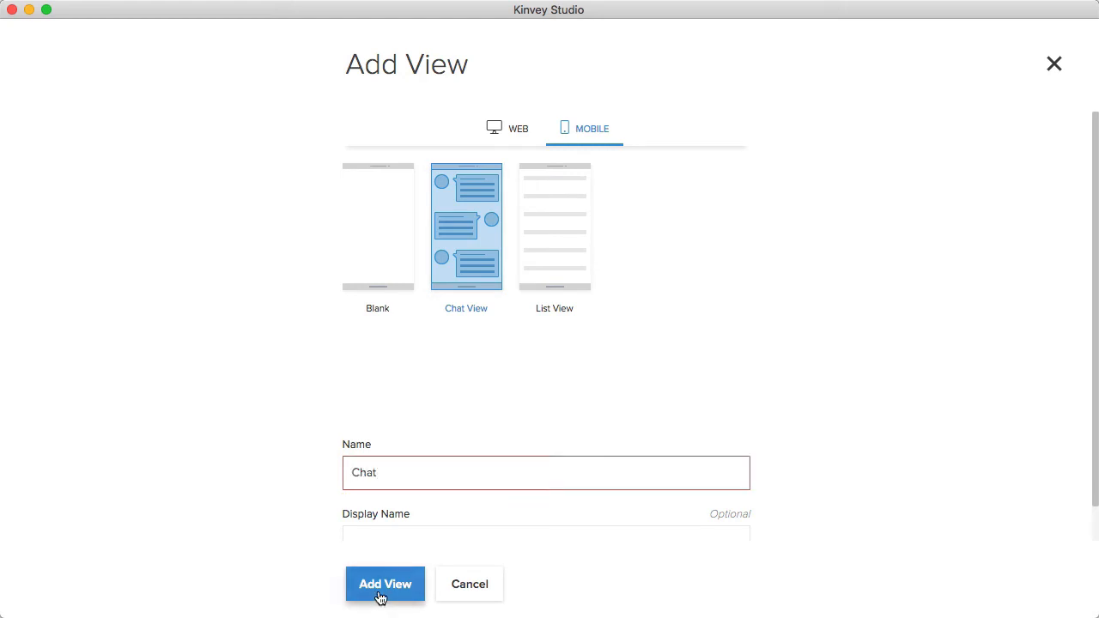
pyautogui.click(380, 592)
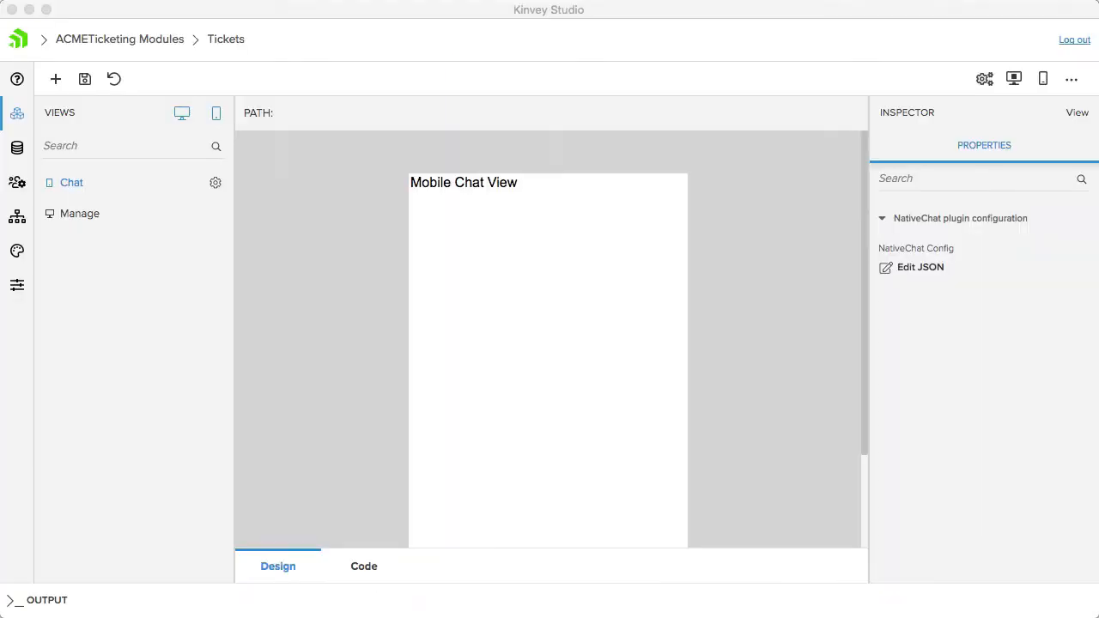
pyautogui.click(995, 333)
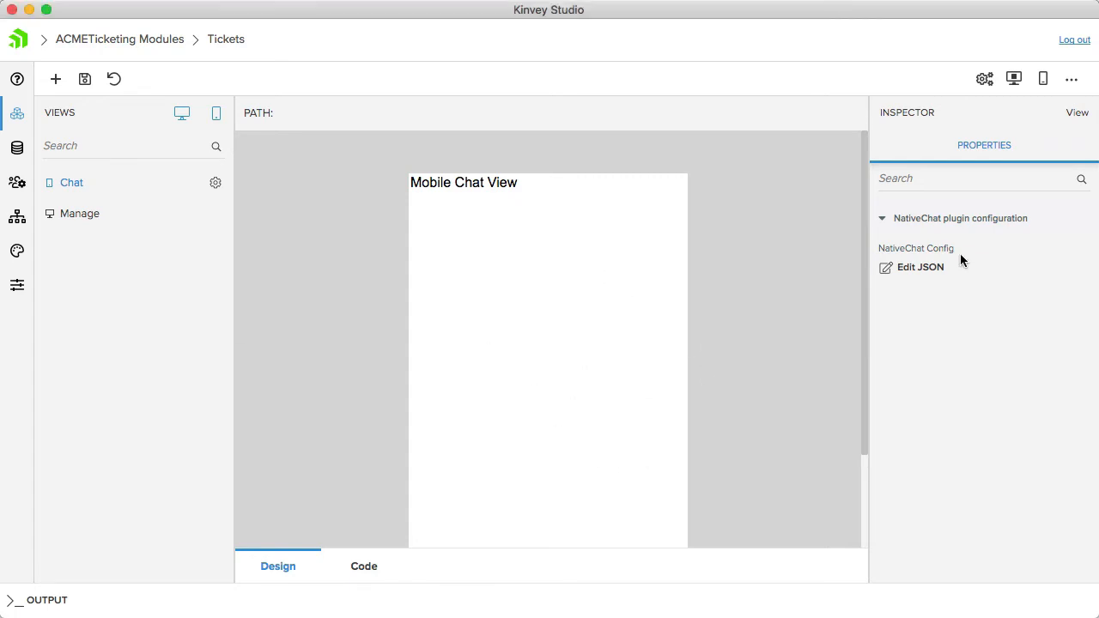
# - Fill in the Chat view's NativeChat configuration JSON with the bot ID, channel ID and channel token, set session clear to true, and save the view
pyautogui.click(910, 270)
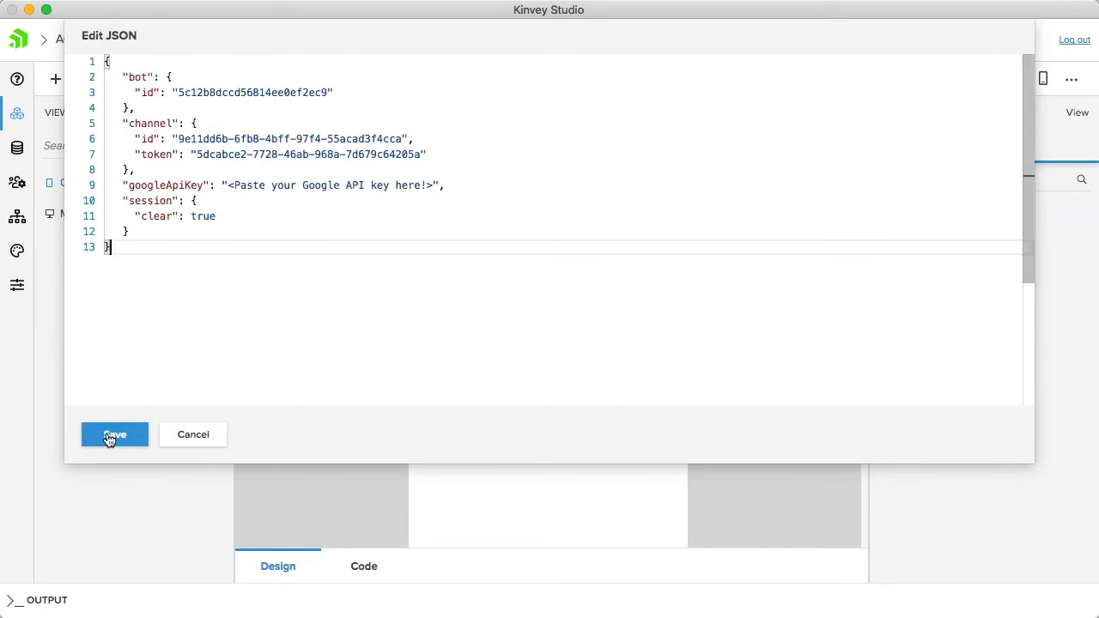
pyautogui.click(111, 435)
pyautogui.click(82, 81)
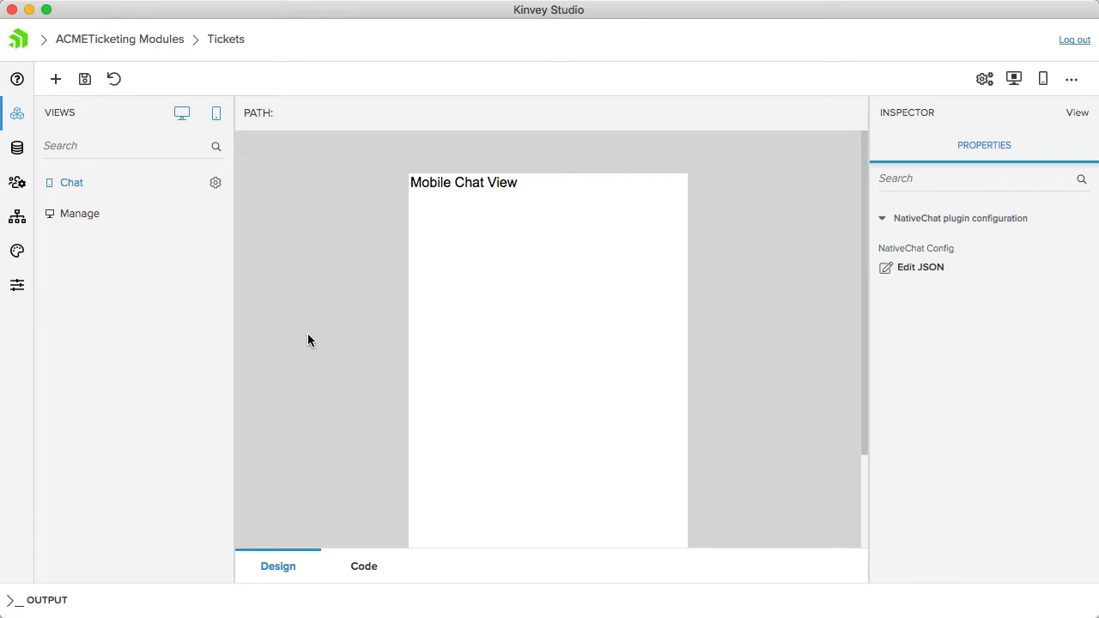
# - Narrow the studio window, start a mobile preview on the device with its QR code, and choose 2019-02-15 as the appointment date in the chat
pyautogui.moveTo(1097, 38); pyautogui.dragTo(803, 38)
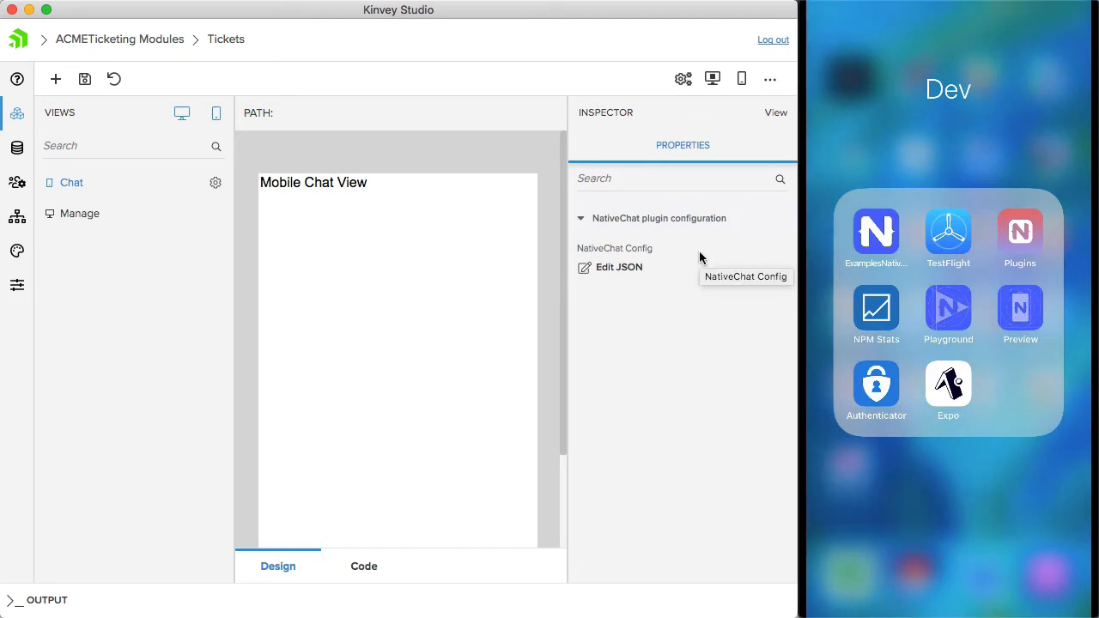
pyautogui.click(742, 80)
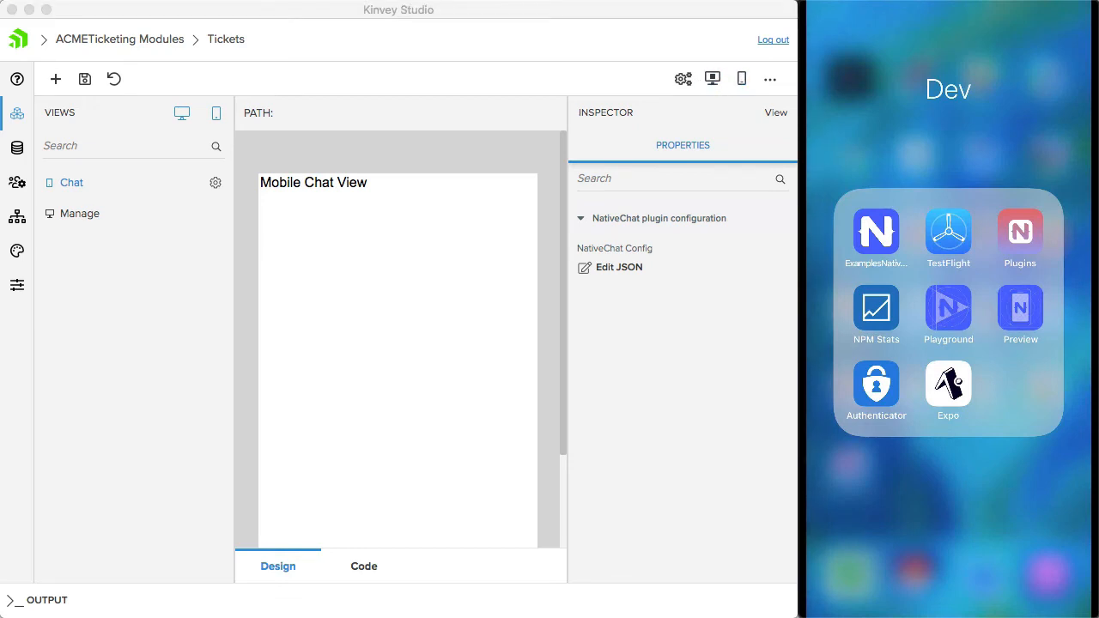
pyautogui.moveTo(2, 154); pyautogui.dragTo(634, 17)
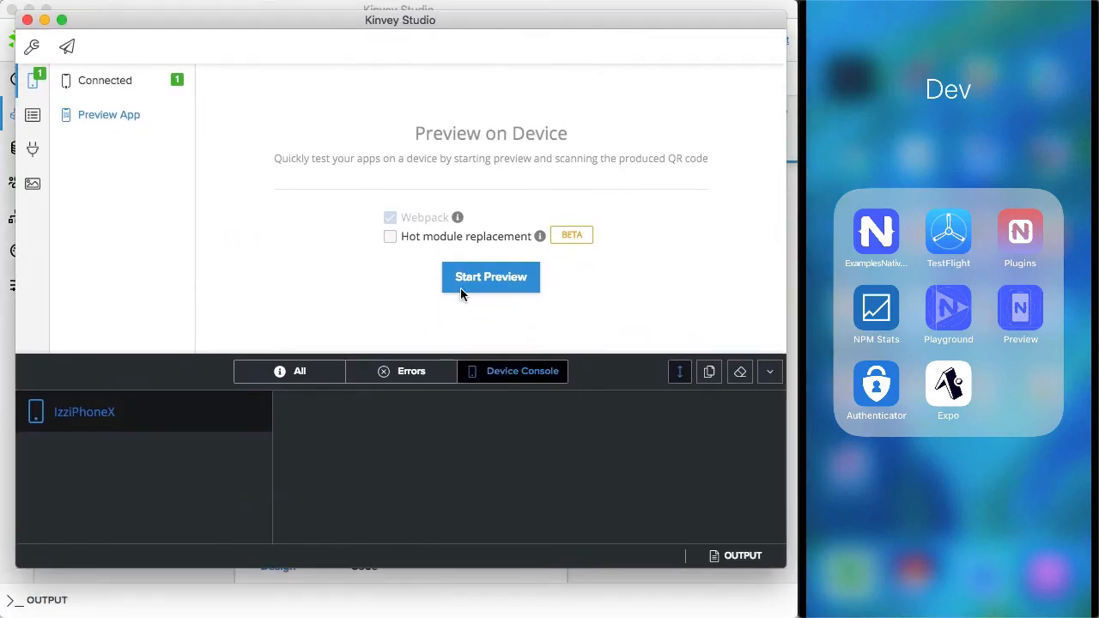
pyautogui.click(473, 278)
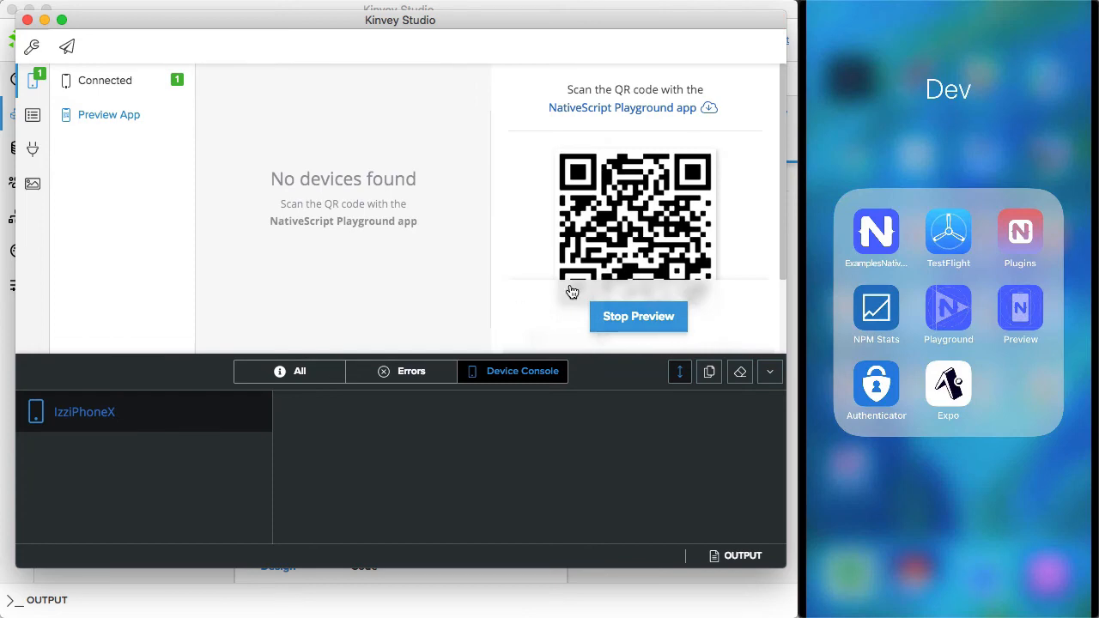
pyautogui.scroll(-2, 571, 292)
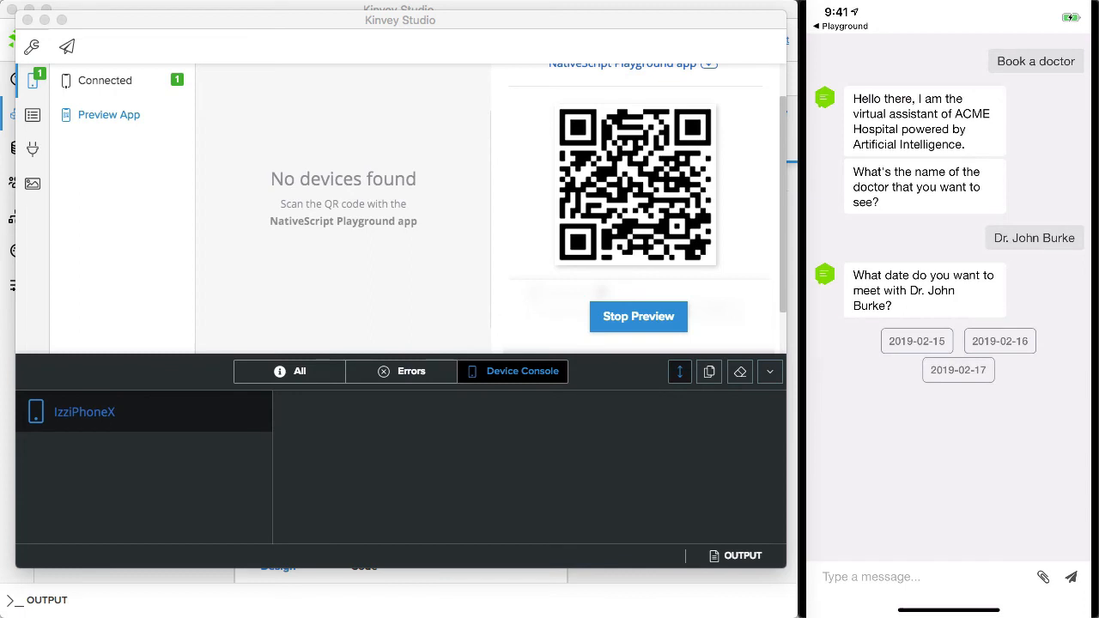
pyautogui.click(917, 341)
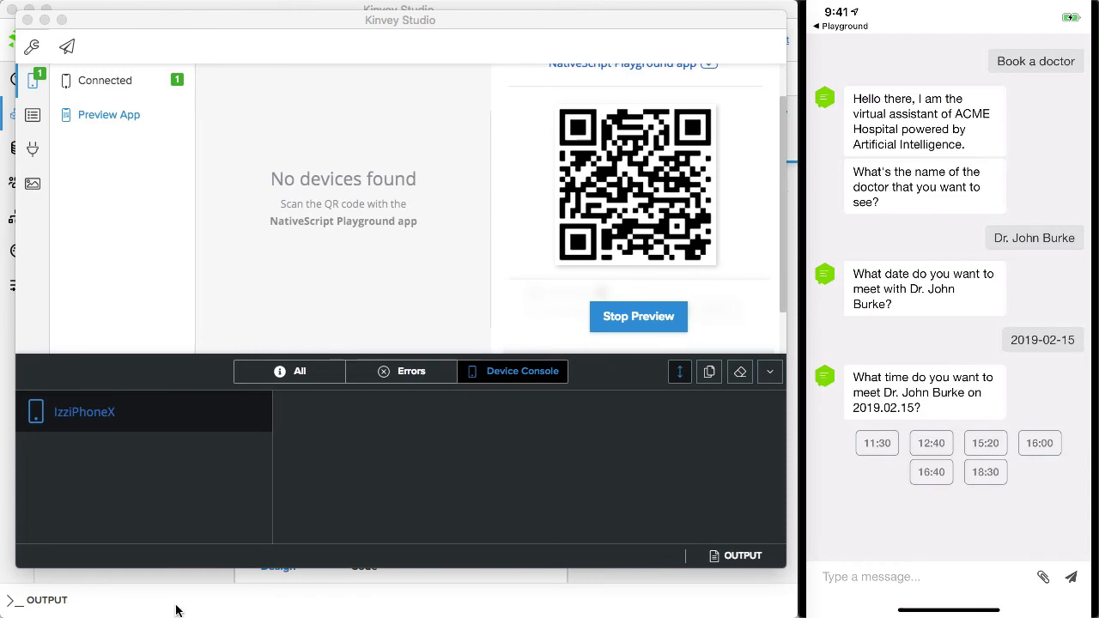
# - Return to the full-size Kinvey Studio window and look through the app's available web themes
pyautogui.click(323, 606)
pyautogui.press('super+shift+space')
pyautogui.press('f')
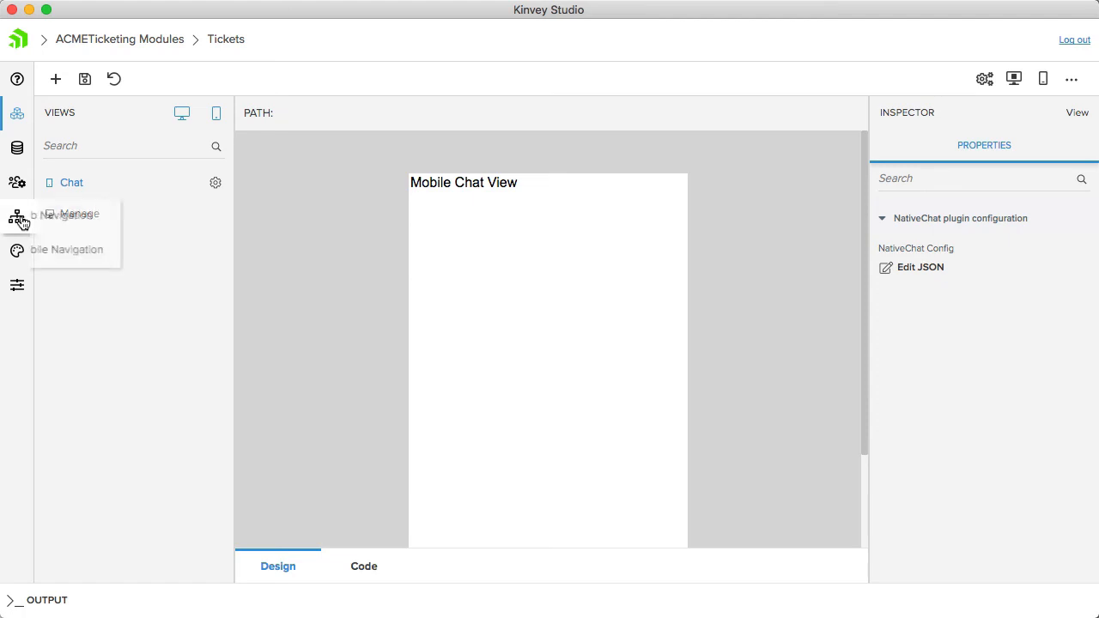
pyautogui.moveTo(18, 251)
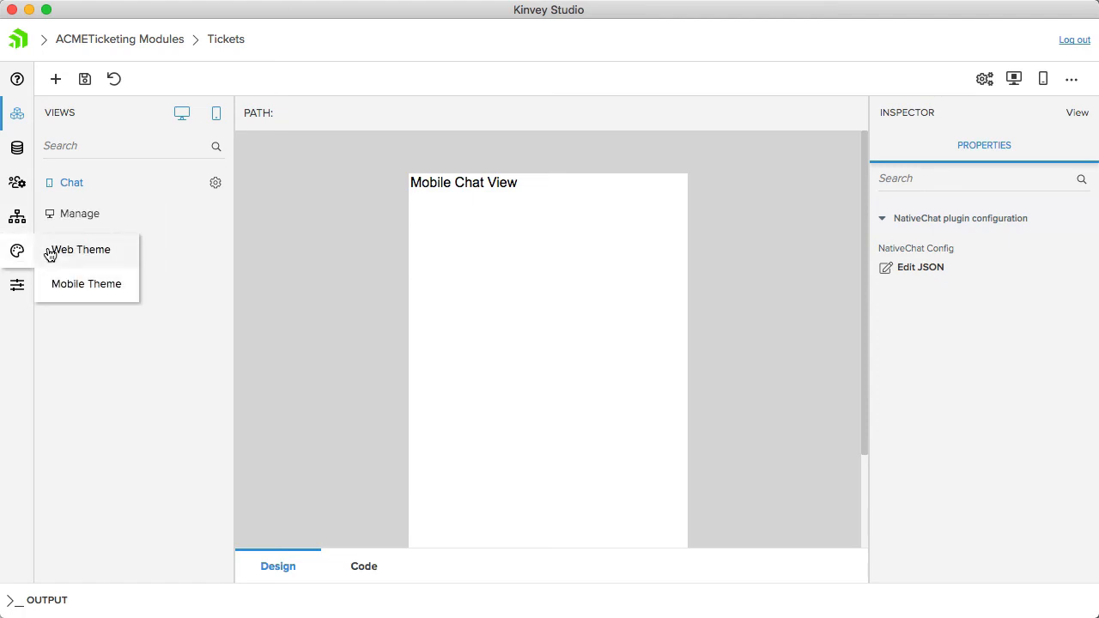
pyautogui.click(57, 252)
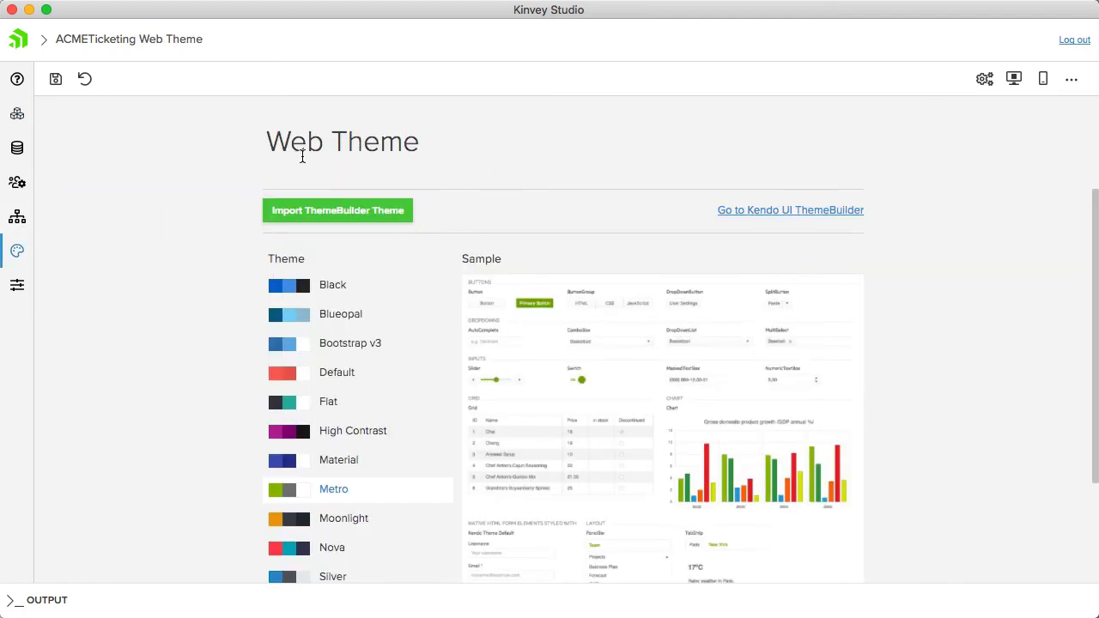
pyautogui.scroll(-5, 545, 322)
pyautogui.scroll(5, 545, 323)
# - Look through the app's available mobile themes and their samples
pyautogui.moveTo(18, 250)
pyautogui.click(76, 283)
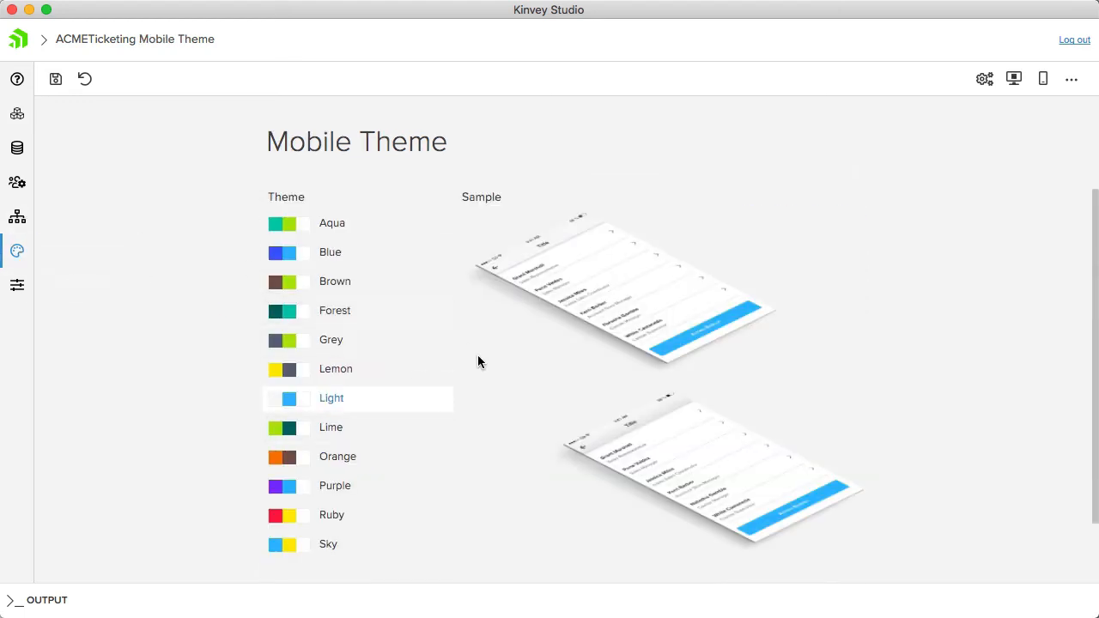
pyautogui.scroll(-2, 478, 362)
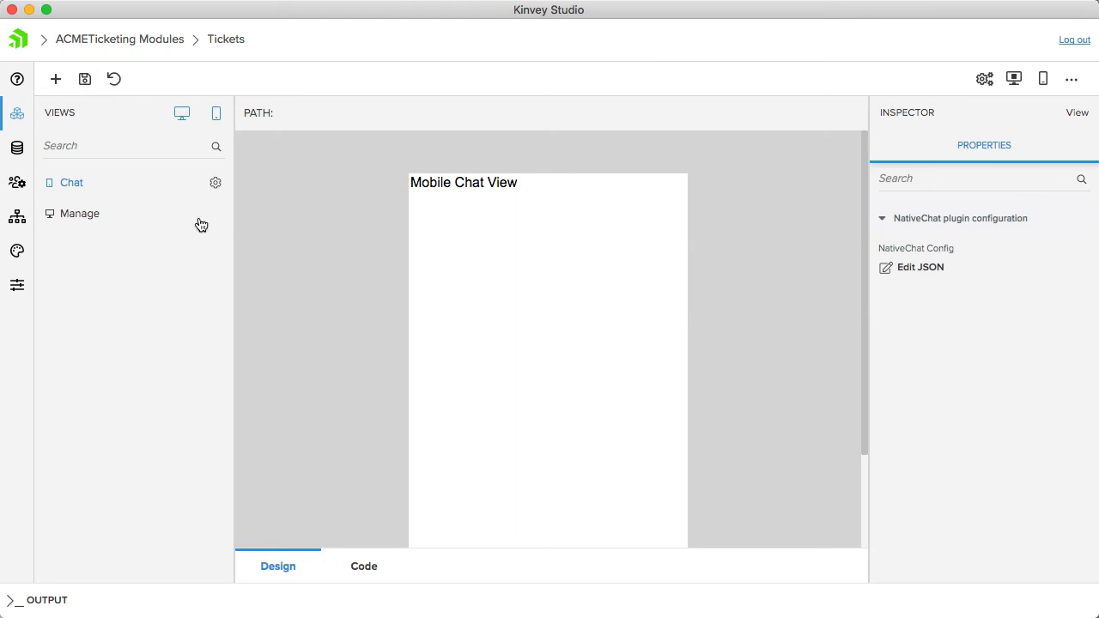
# - View the Chat view's code and examine the custom code comment in chat.view.component.tns.ts
pyautogui.click(363, 568)
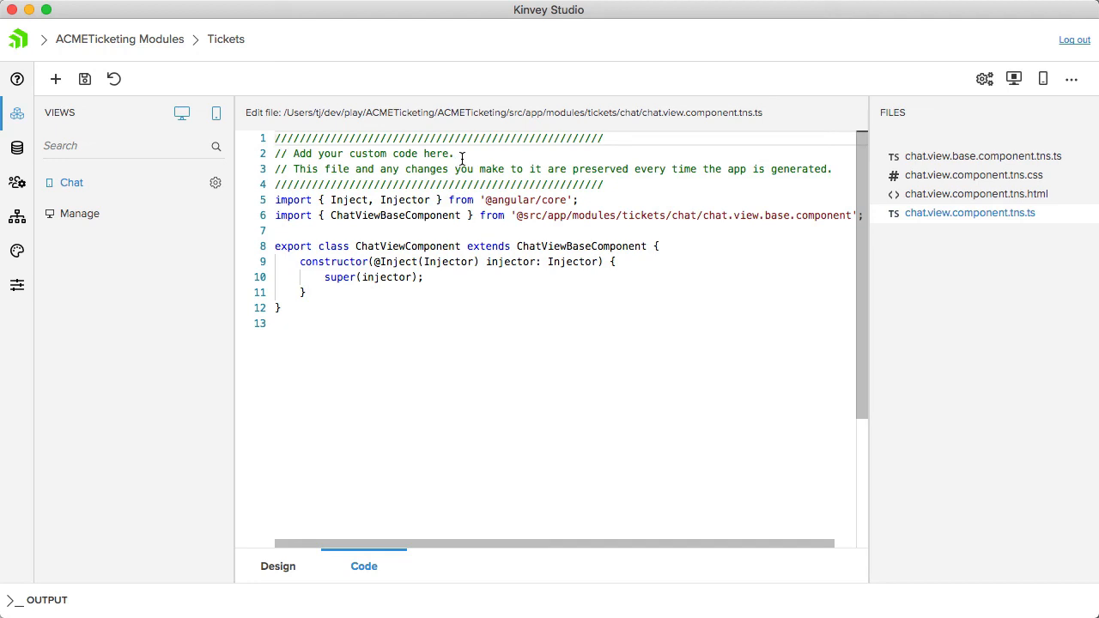
pyautogui.moveTo(461, 157); pyautogui.dragTo(292, 153)
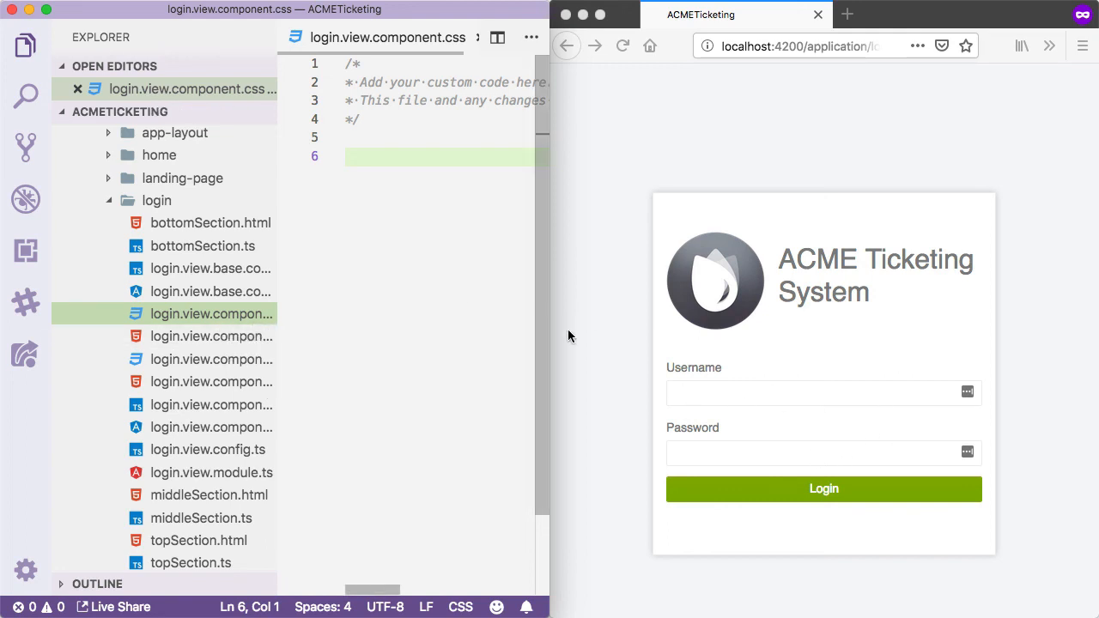
# - In the code editor, paste the custom .ks-login, header, form and primary button styles below the comment in login.view.component.css, and save the file
pyautogui.press('super+v')
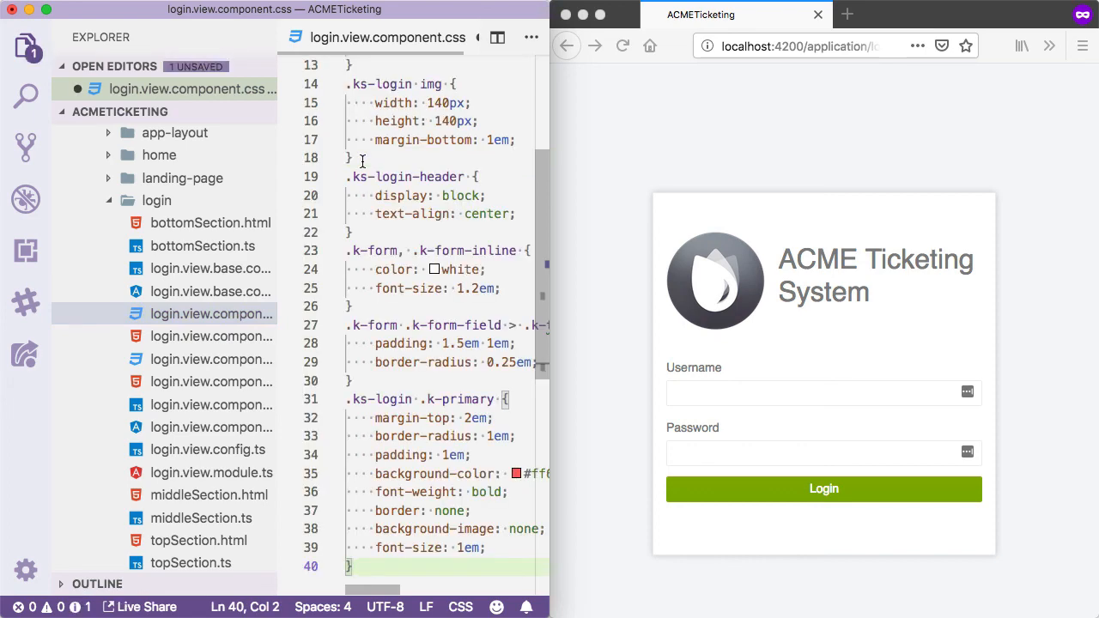
pyautogui.scroll(4, 361, 162)
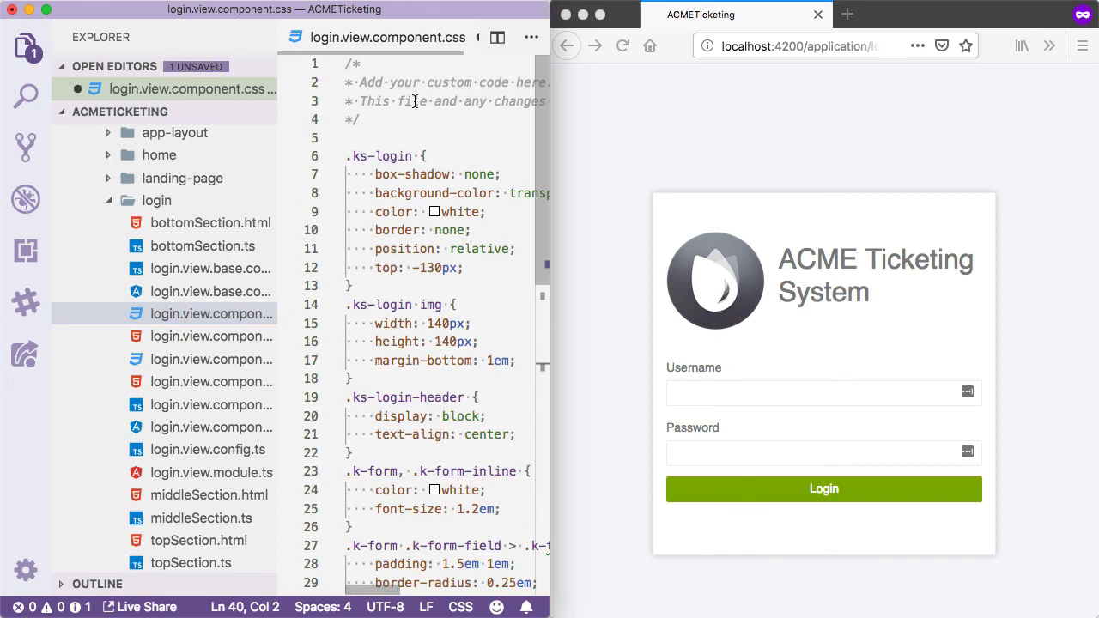
pyautogui.click(359, 82)
pyautogui.moveTo(359, 82); pyautogui.dragTo(501, 80)
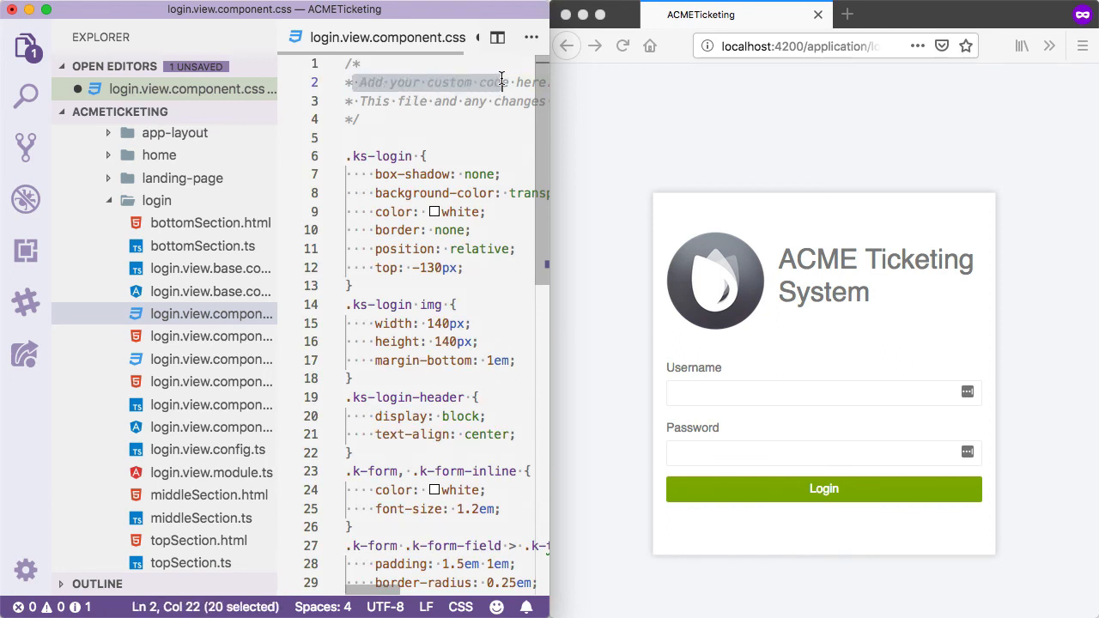
pyautogui.press('super+s')
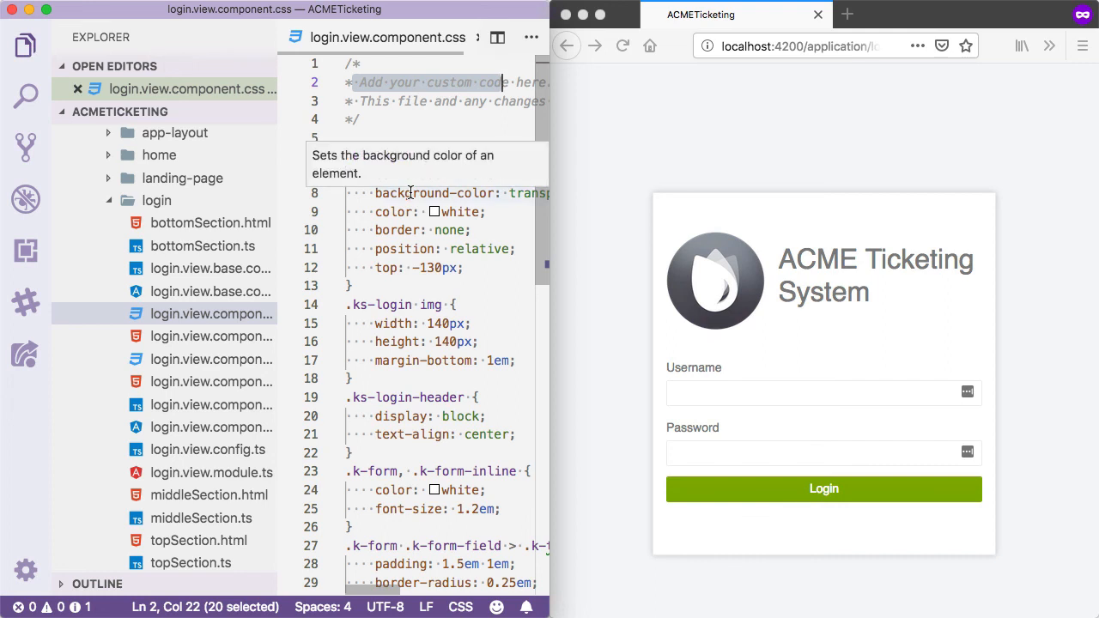